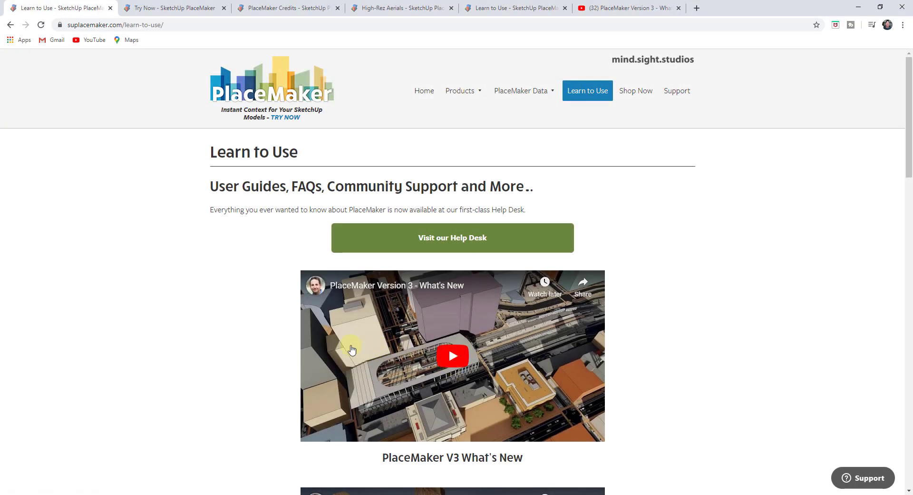
- Look through the PlaceMaker Version 3 tutorial videos on the Learn to Use page
{"action": "scroll", "coordinate": [290, 328], "scroll_direction": "down", "scroll_amount": 3}
{"action": "scroll", "coordinate": [289, 317], "scroll_direction": "down", "scroll_amount": 4}
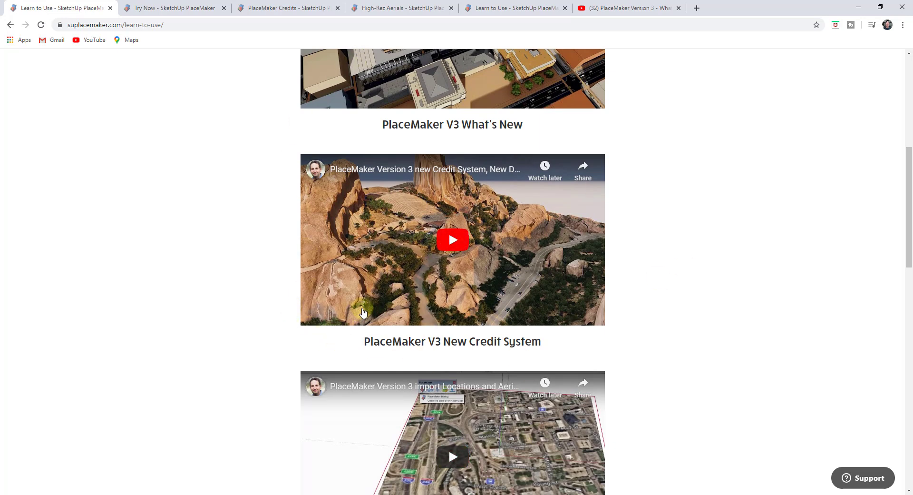
{"action": "scroll", "coordinate": [481, 307], "scroll_direction": "up", "scroll_amount": 5}
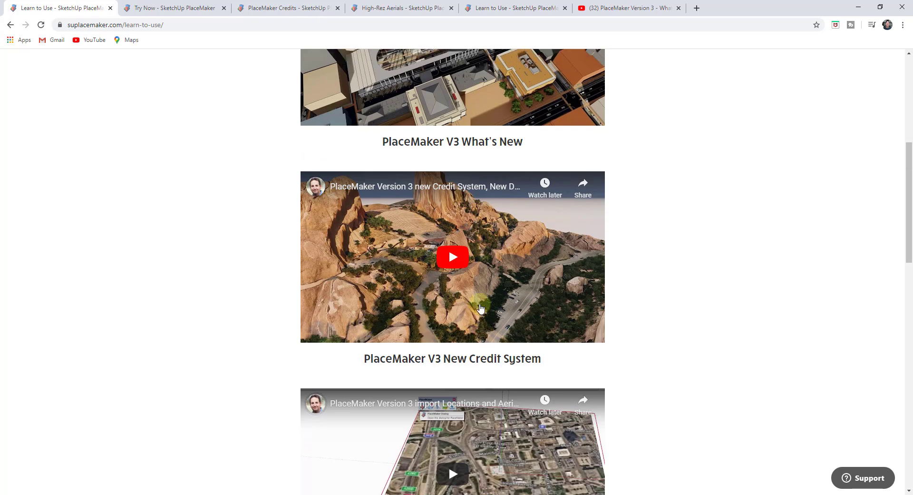
{"action": "scroll", "coordinate": [481, 308], "scroll_direction": "up", "scroll_amount": 3}
- Compare the Pay-As-You-Go and Subscription options on the PlaceMaker Credits page, including the credit costs of the example imported data sets
{"action": "key", "text": "ctrl+Tab"}
{"action": "key", "text": "ctrl+Tab"}
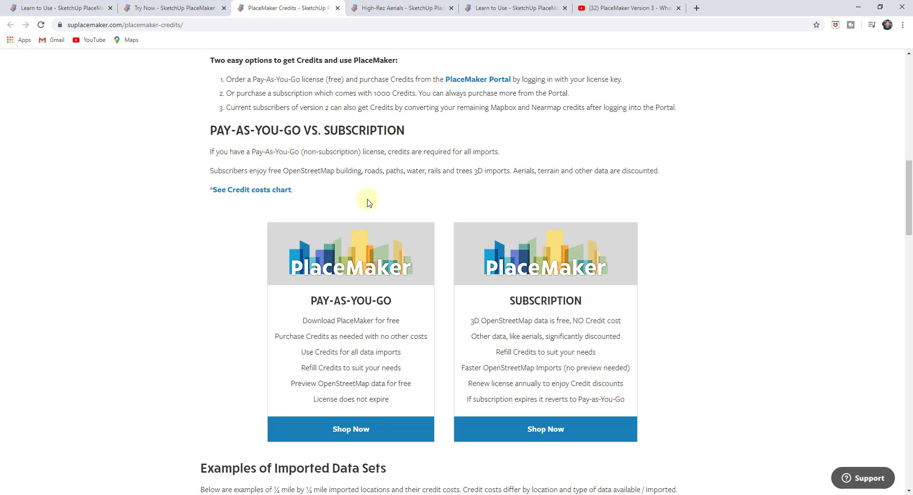
{"action": "scroll", "coordinate": [540, 342], "scroll_direction": "down", "scroll_amount": 1}
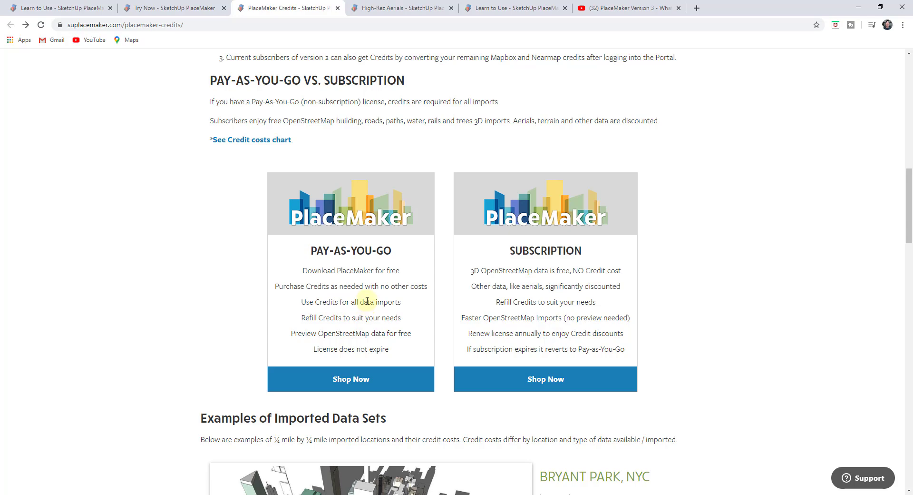
{"action": "scroll", "coordinate": [367, 301], "scroll_direction": "down", "scroll_amount": 6}
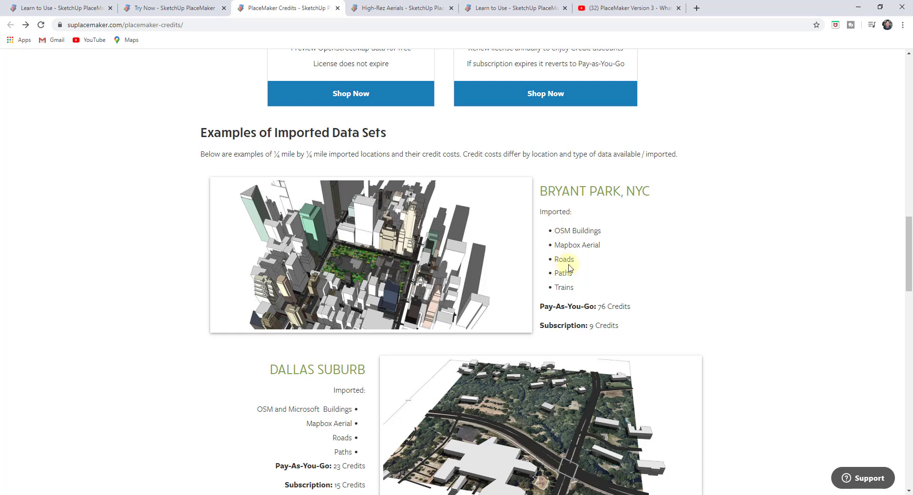
{"action": "scroll", "coordinate": [571, 264], "scroll_direction": "up", "scroll_amount": 4}
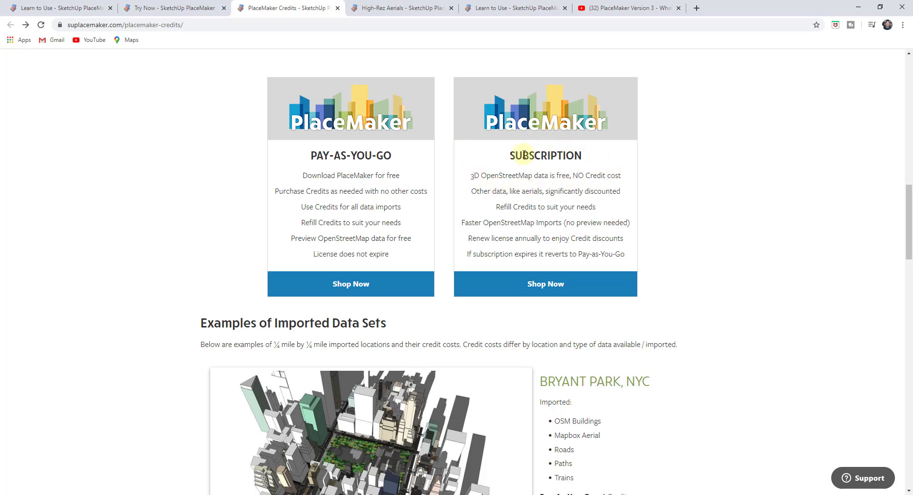
{"action": "scroll", "coordinate": [585, 209], "scroll_direction": "down", "scroll_amount": 5}
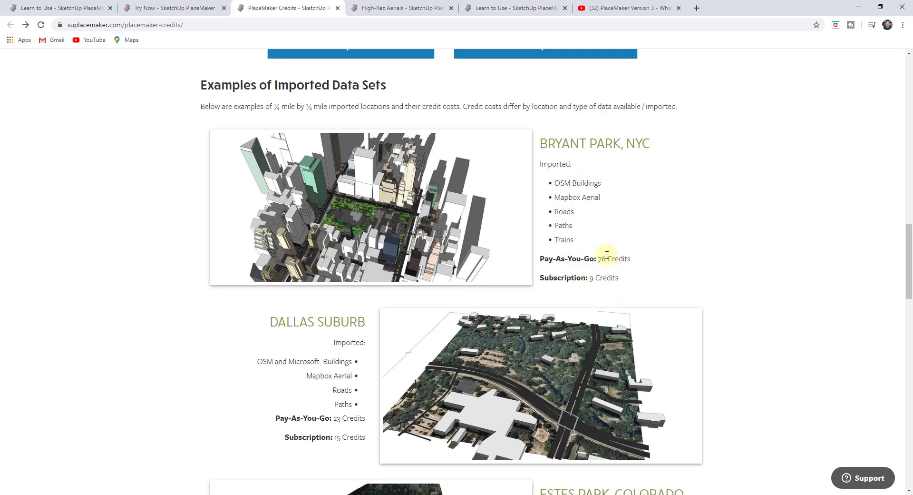
{"action": "scroll", "coordinate": [634, 261], "scroll_direction": "down", "scroll_amount": 1}
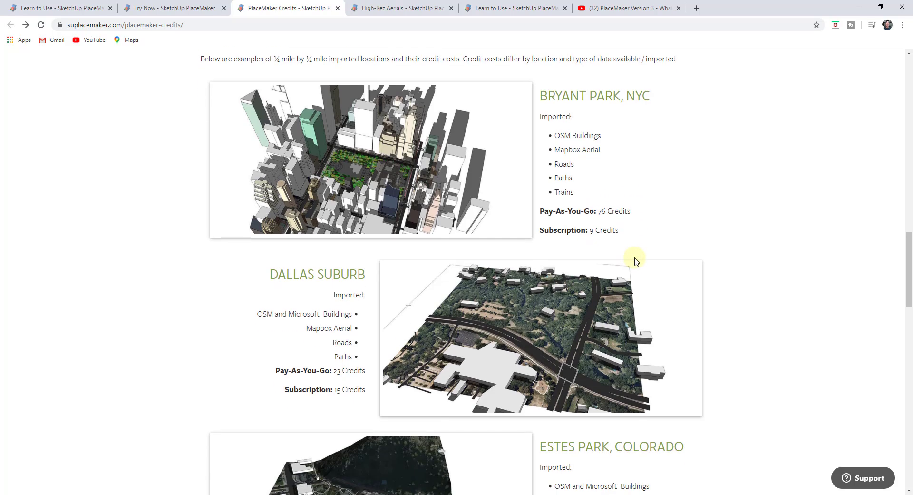
{"action": "scroll", "coordinate": [354, 382], "scroll_direction": "down", "scroll_amount": 5}
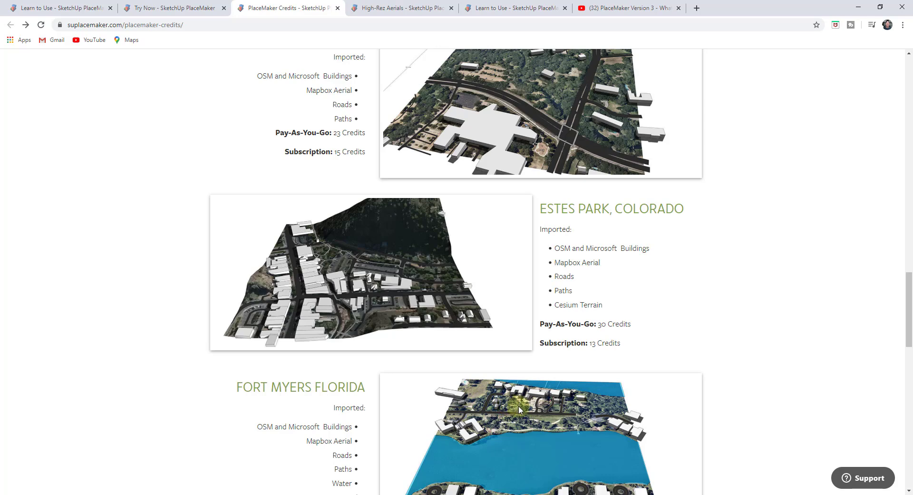
- Return to the PlaceMaker home page and read its High Quality Terrain section
{"action": "key", "text": "ctrl+1"}
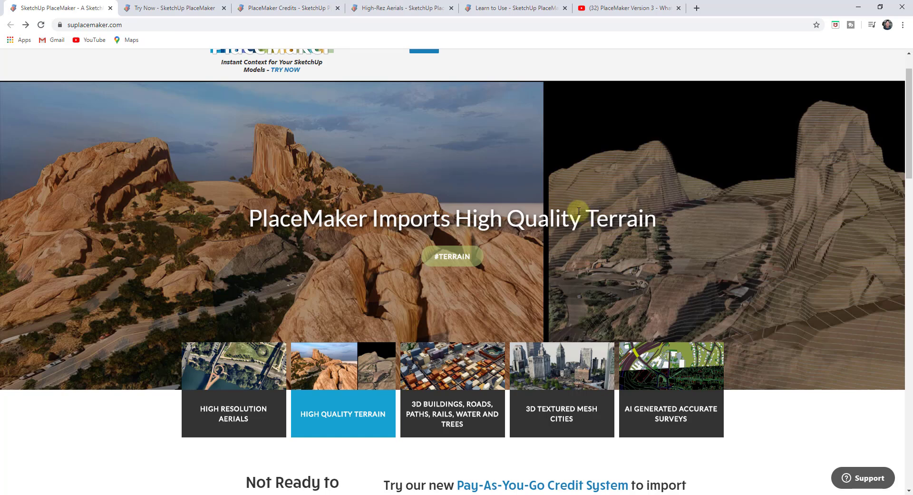
{"action": "scroll", "coordinate": [466, 287], "scroll_direction": "down", "scroll_amount": 15}
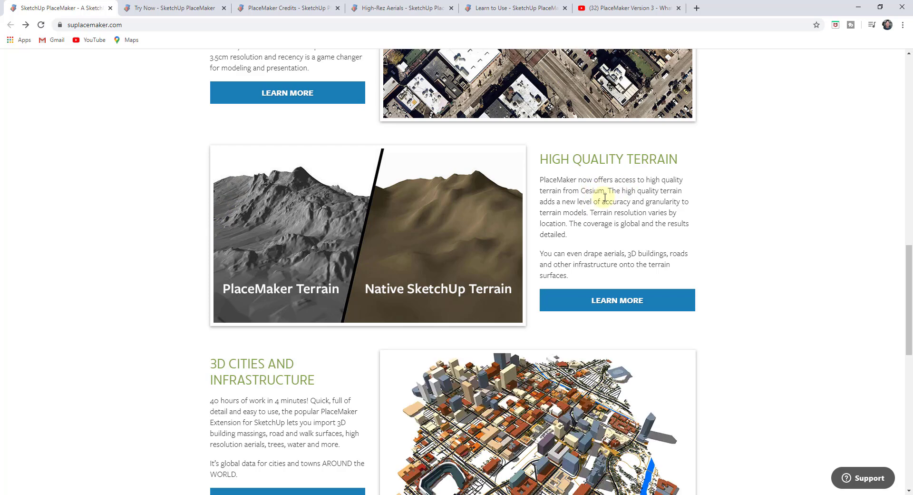
- Switch to SketchUp and start a new PlaceMaker geo-surface, centring its map on the Castle Rock, Colorado area beside the highway
{"action": "left_click", "coordinate": [858, 8]}
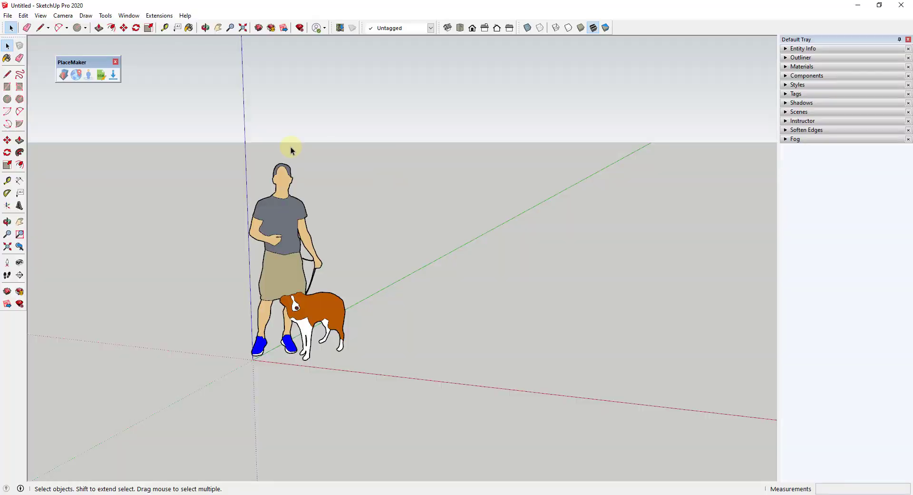
{"action": "left_click", "coordinate": [76, 75]}
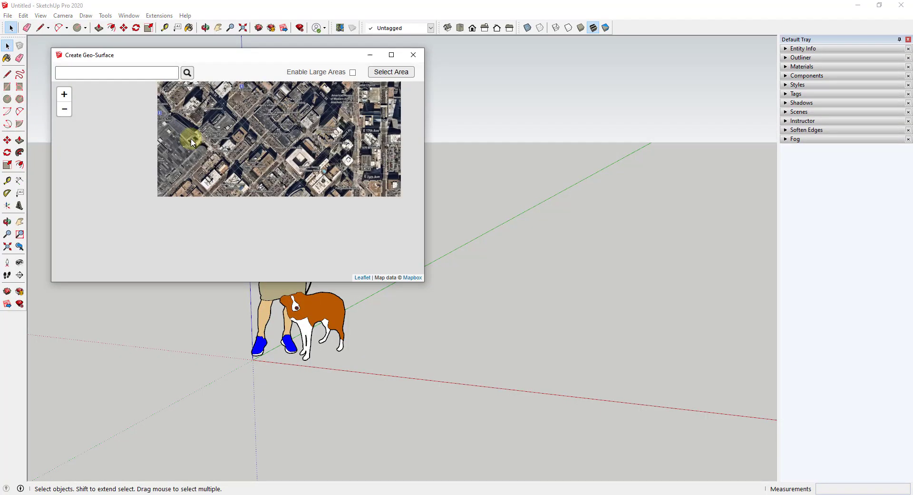
{"action": "scroll", "coordinate": [261, 181], "scroll_direction": "down", "scroll_amount": 4}
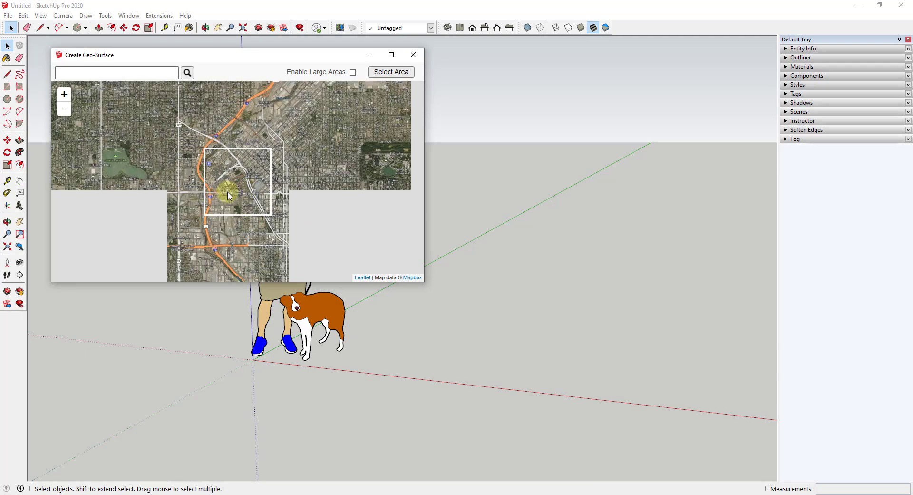
{"action": "scroll", "coordinate": [232, 196], "scroll_direction": "down", "scroll_amount": 1}
{"action": "scroll", "coordinate": [232, 196], "scroll_direction": "up", "scroll_amount": 3}
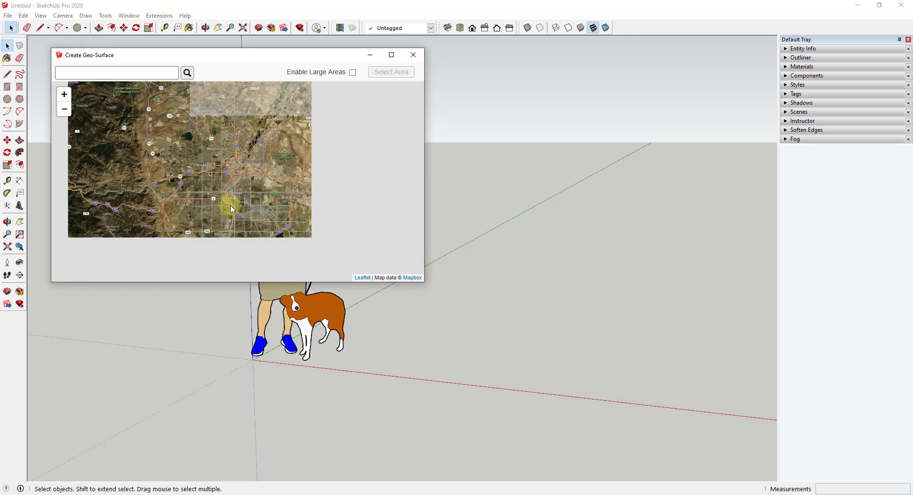
{"action": "scroll", "coordinate": [296, 243], "scroll_direction": "up", "scroll_amount": 2}
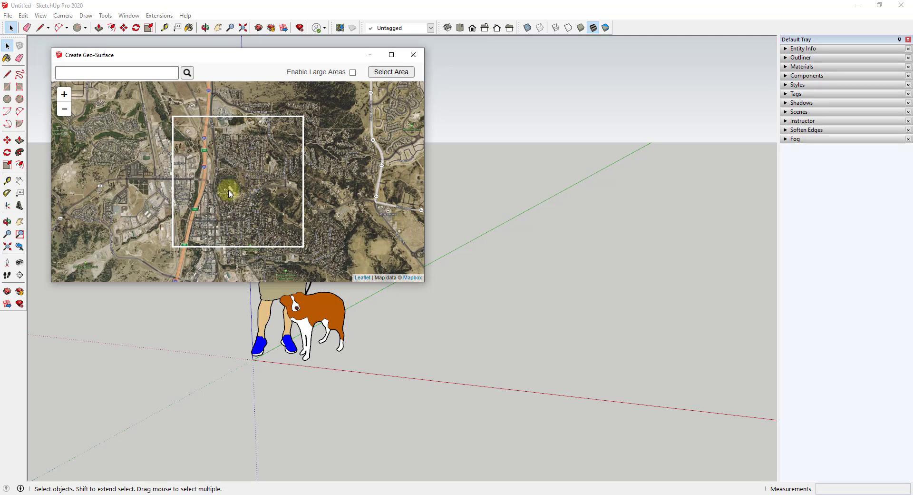
- Select the framed Castle Rock area and import it as a geo-surface into the model
{"action": "left_click", "coordinate": [391, 71]}
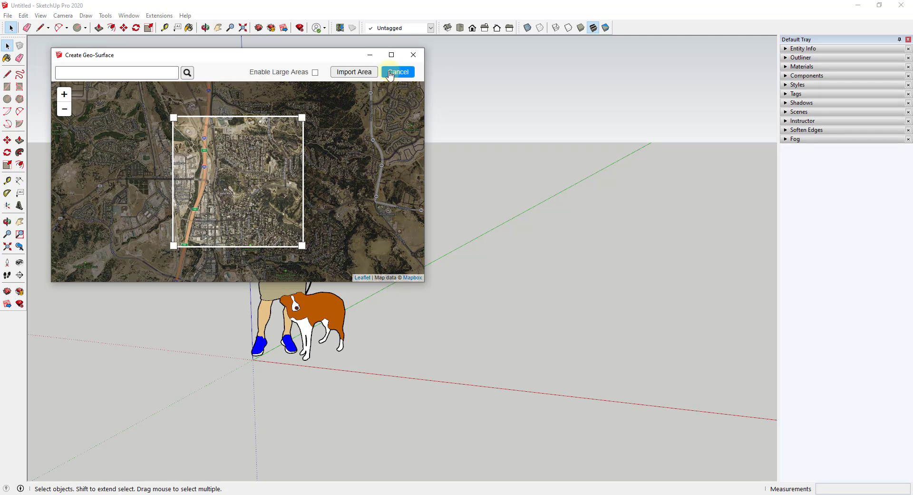
{"action": "left_click", "coordinate": [356, 75]}
{"action": "middle_click_drag", "start_coordinate": [353, 155], "coordinate": [440, 255]}
{"action": "left_click", "coordinate": [396, 236]}
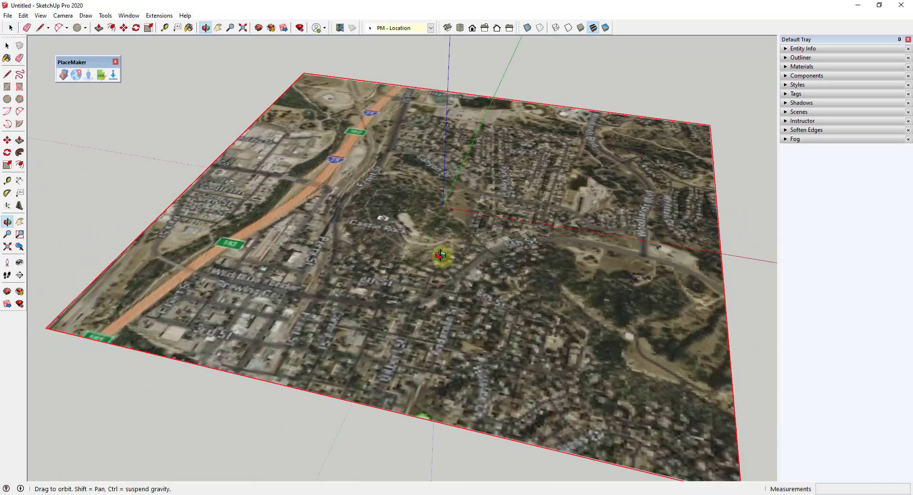
- Import Cesium ion terrain for the location surface with a grid spacing of 70' and confirm the order
{"action": "left_click", "coordinate": [65, 76]}
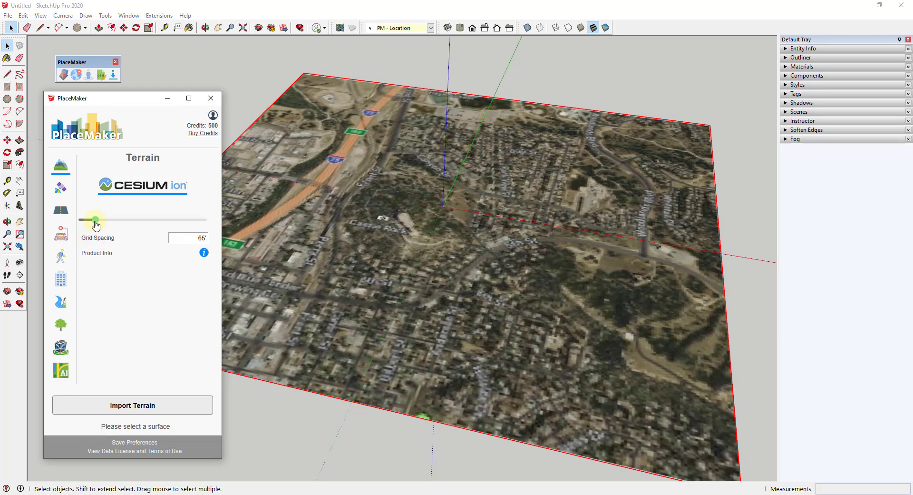
{"action": "mouse_move", "coordinate": [96, 225]}
{"action": "left_mouse_down"}
{"action": "mouse_move", "coordinate": [115, 227]}
{"action": "mouse_move", "coordinate": [97, 225]}
{"action": "left_mouse_up"}
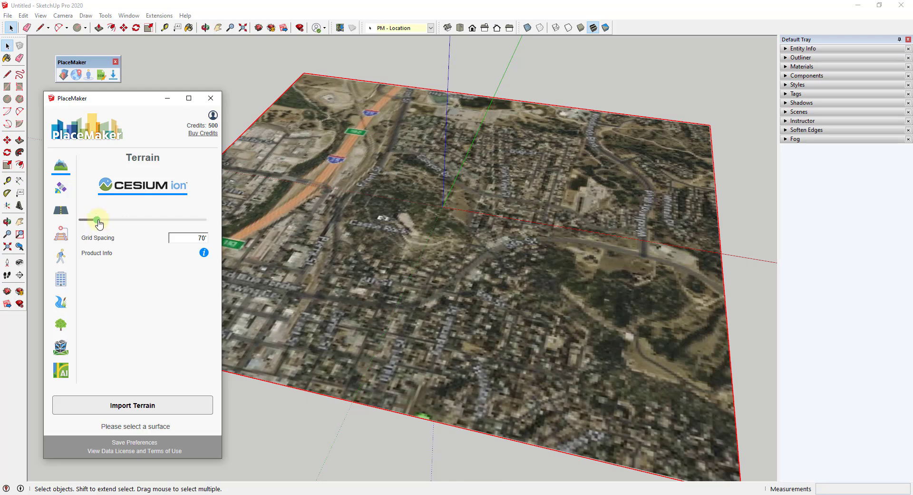
{"action": "left_click", "coordinate": [134, 405]}
{"action": "left_click", "coordinate": [133, 406]}
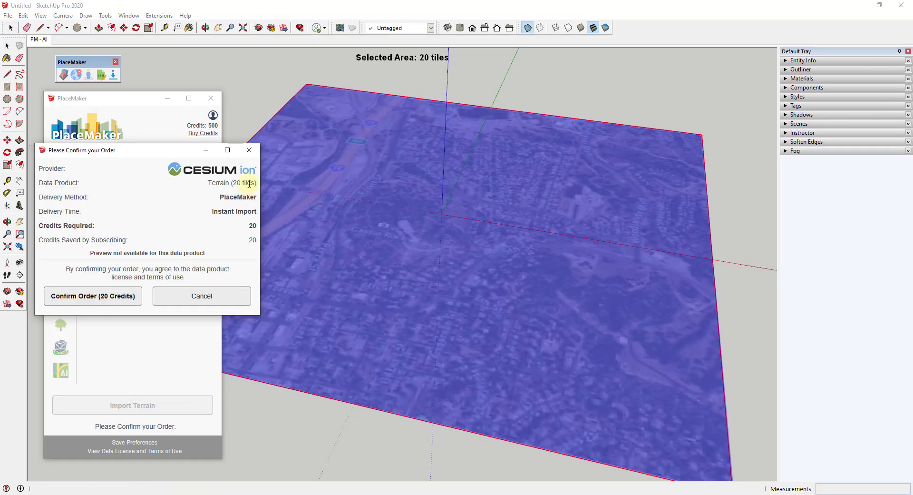
{"action": "left_click", "coordinate": [85, 153]}
{"action": "left_click", "coordinate": [119, 297]}
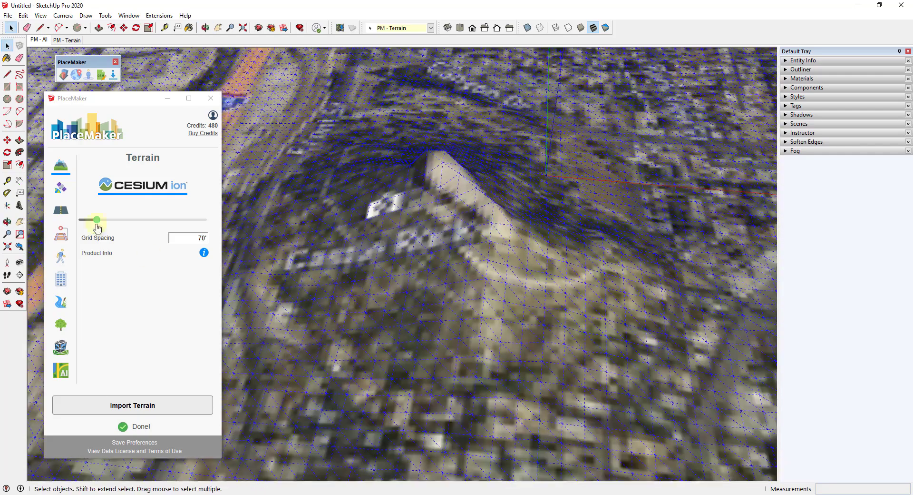
- Reduce the terrain grid spacing for a finer mesh and inspect the Castle Rock formation
{"action": "left_click_drag", "start_coordinate": [97, 225], "coordinate": [84, 228]}
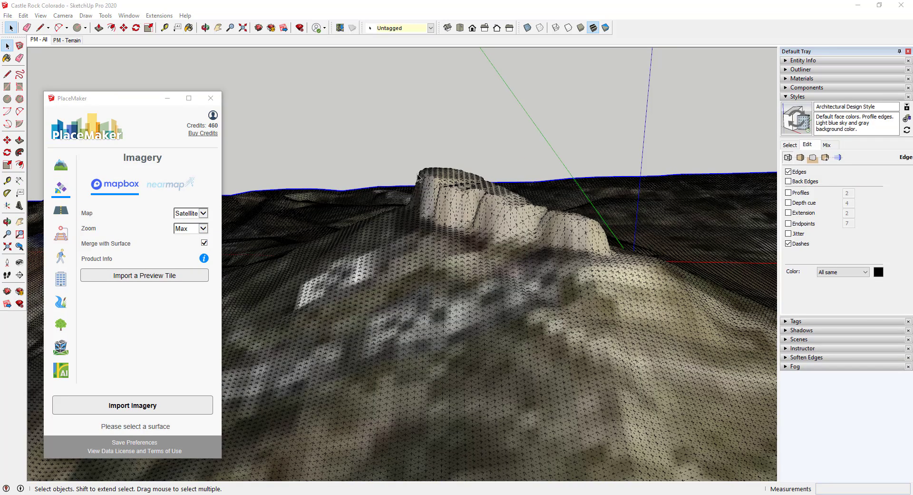
{"action": "key", "text": "o"}
{"action": "middle_click_drag", "start_coordinate": [559, 298], "coordinate": [500, 224]}
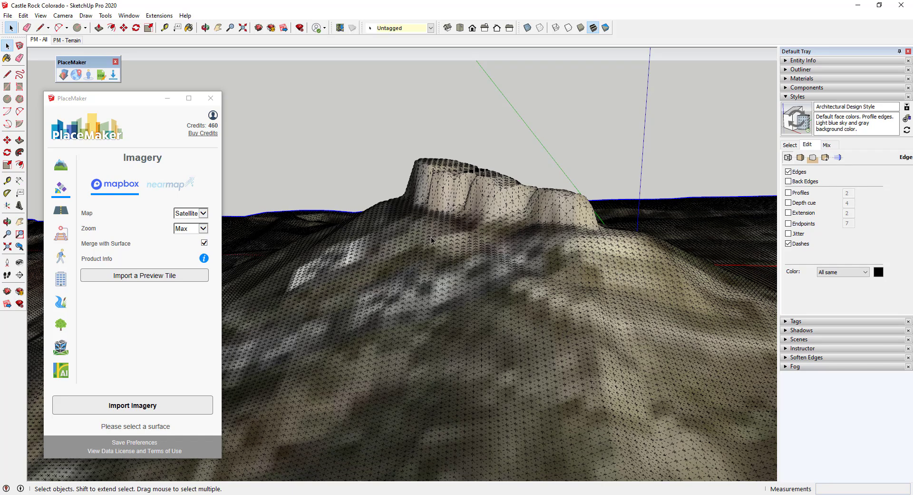
- Open PlaceMaker's imagery settings for the Garden of the Gods surface, compare the Nearmap and Mapbox options, and choose Mapbox
{"action": "left_click", "coordinate": [61, 166]}
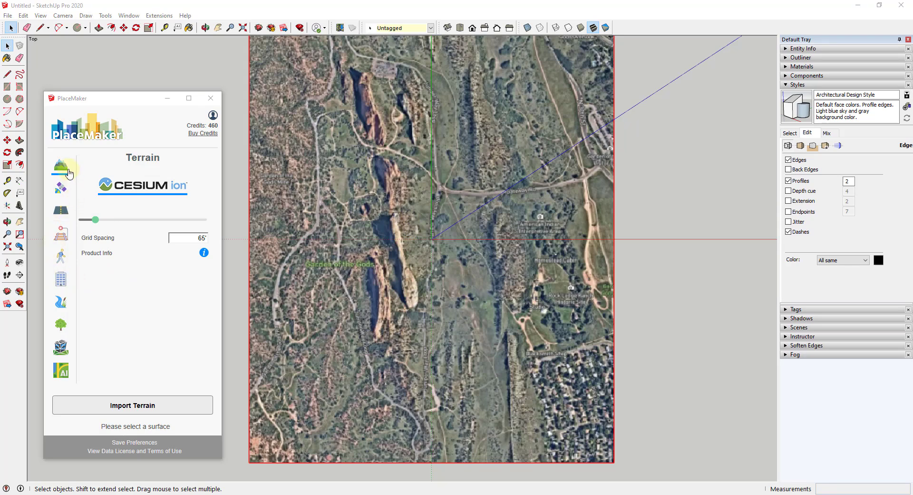
{"action": "left_click", "coordinate": [61, 188]}
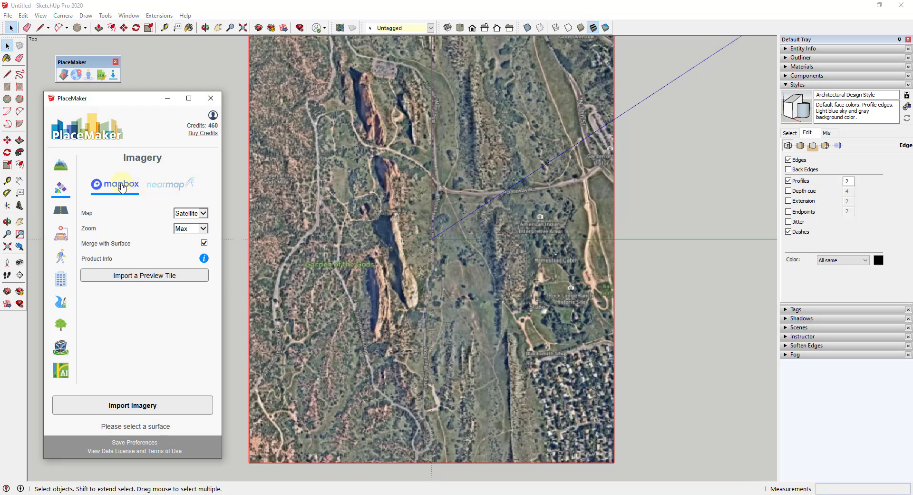
{"action": "left_click", "coordinate": [162, 185]}
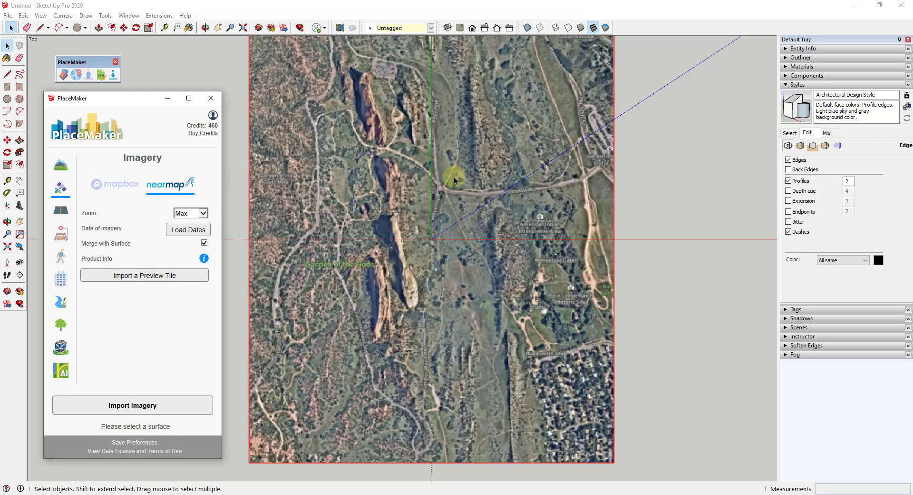
{"action": "left_click", "coordinate": [114, 185]}
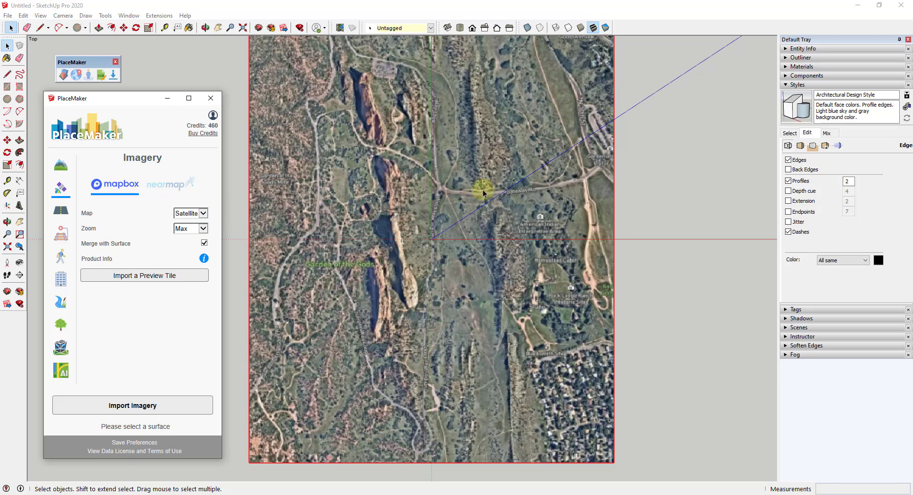
{"action": "scroll", "coordinate": [480, 214], "scroll_direction": "up", "scroll_amount": 2}
{"action": "scroll", "coordinate": [513, 236], "scroll_direction": "up", "scroll_amount": 3}
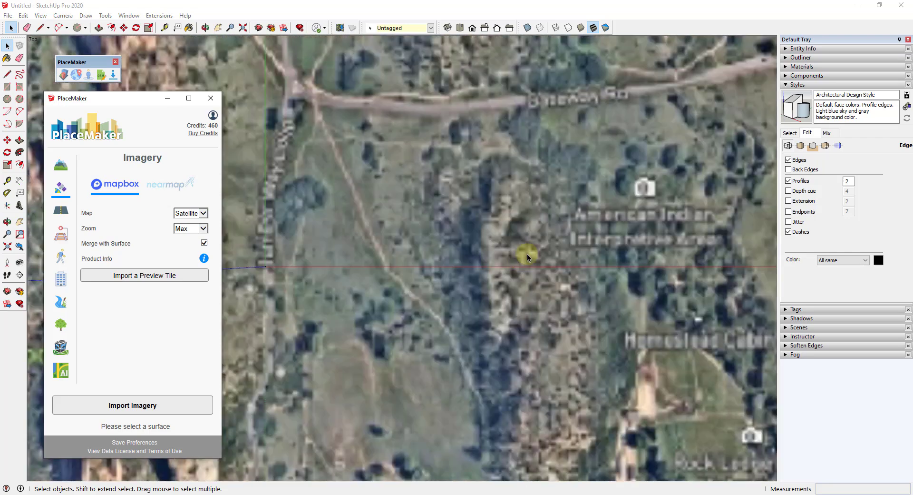
{"action": "scroll", "coordinate": [533, 259], "scroll_direction": "down", "scroll_amount": 4}
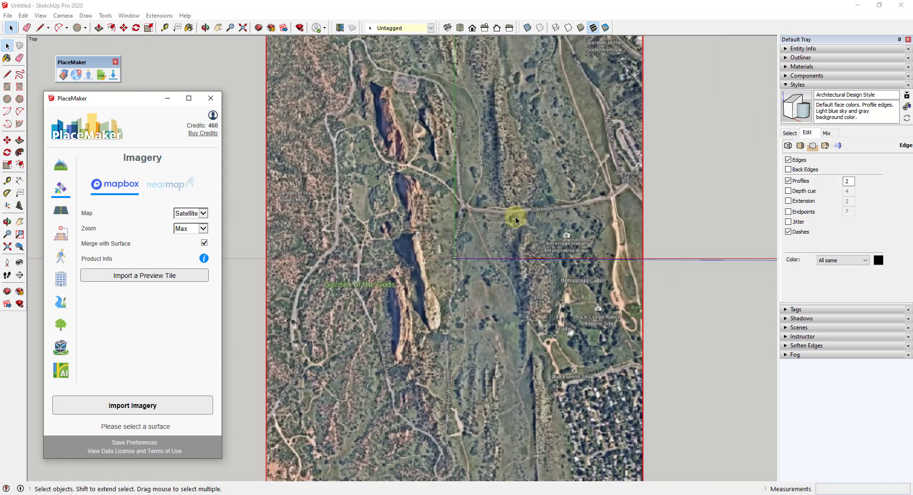
{"action": "scroll", "coordinate": [501, 216], "scroll_direction": "down", "scroll_amount": 1}
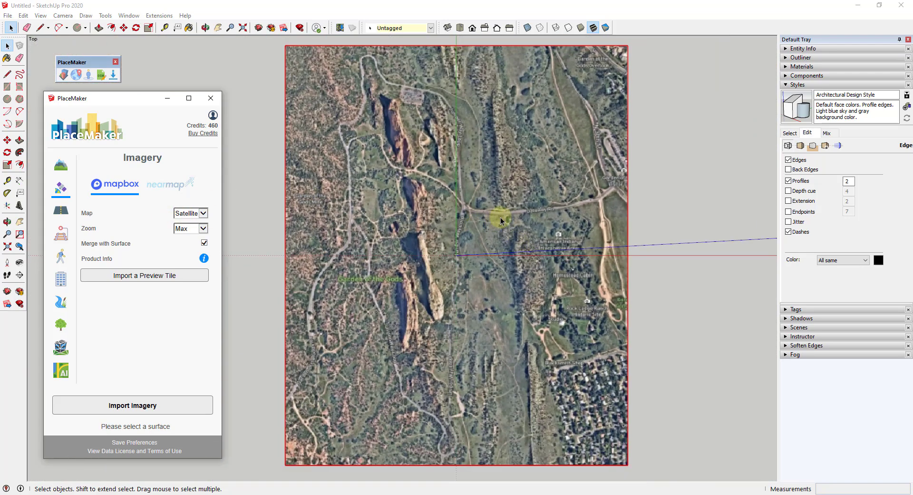
- Check the credits required to import Mapbox satellite imagery at High zoom, then cancel the order
{"action": "left_click", "coordinate": [191, 229]}
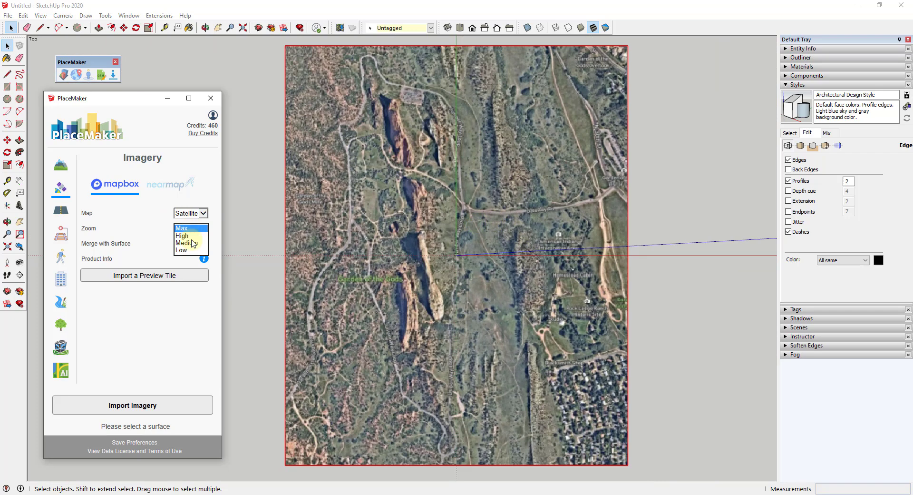
{"action": "left_click", "coordinate": [185, 236]}
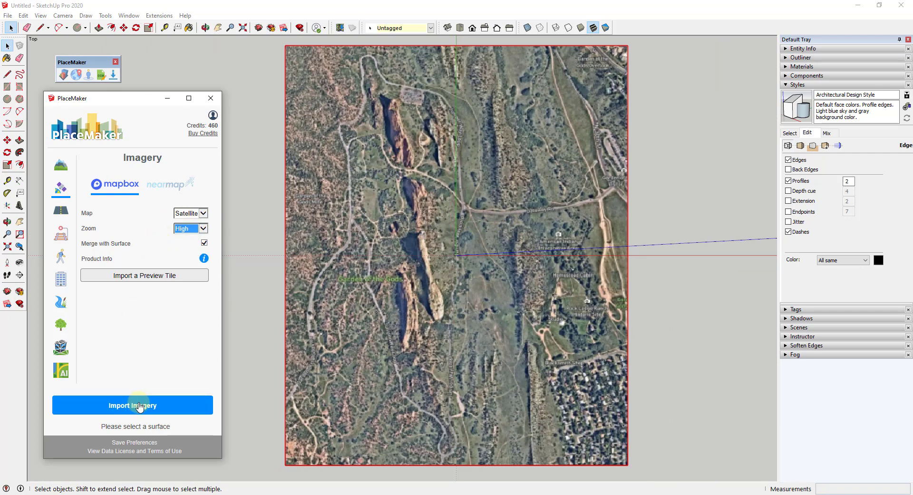
{"action": "left_click", "coordinate": [189, 228]}
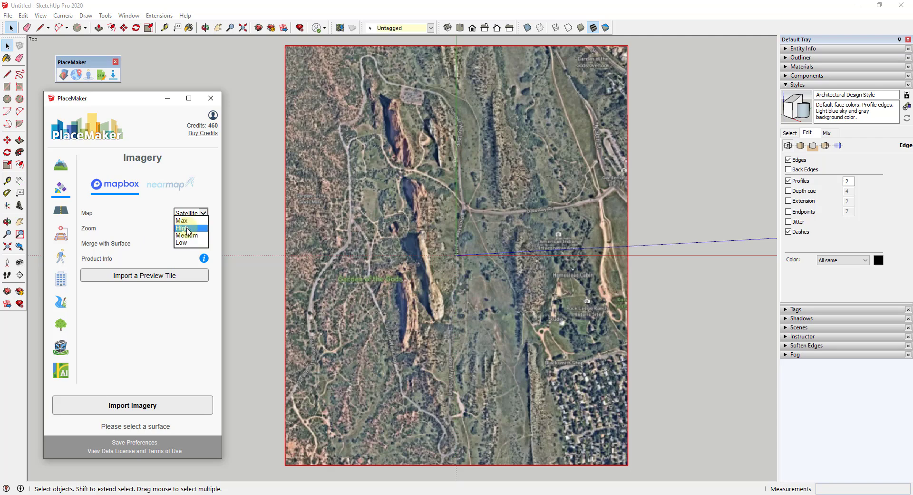
{"action": "left_click", "coordinate": [188, 229]}
{"action": "left_click", "coordinate": [133, 410]}
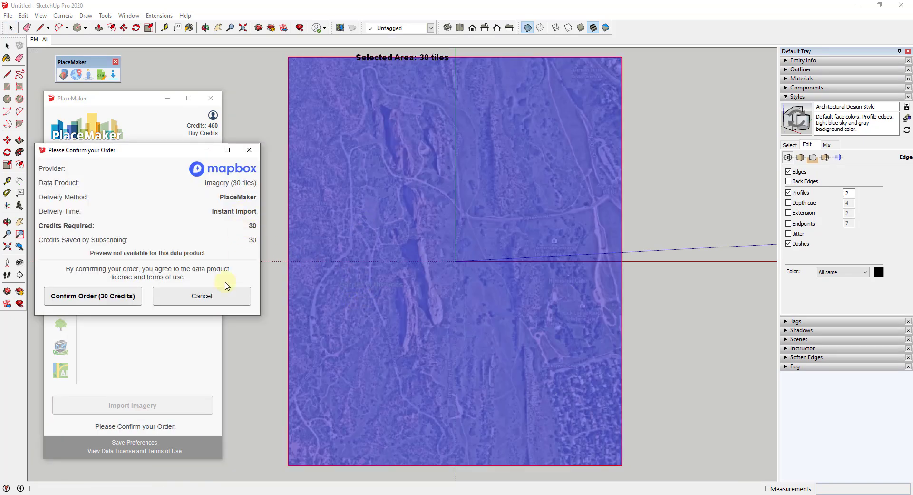
{"action": "left_click", "coordinate": [231, 300]}
- Check the credits required for the same Mapbox imagery at Max zoom, then cancel the order
{"action": "left_click", "coordinate": [189, 228]}
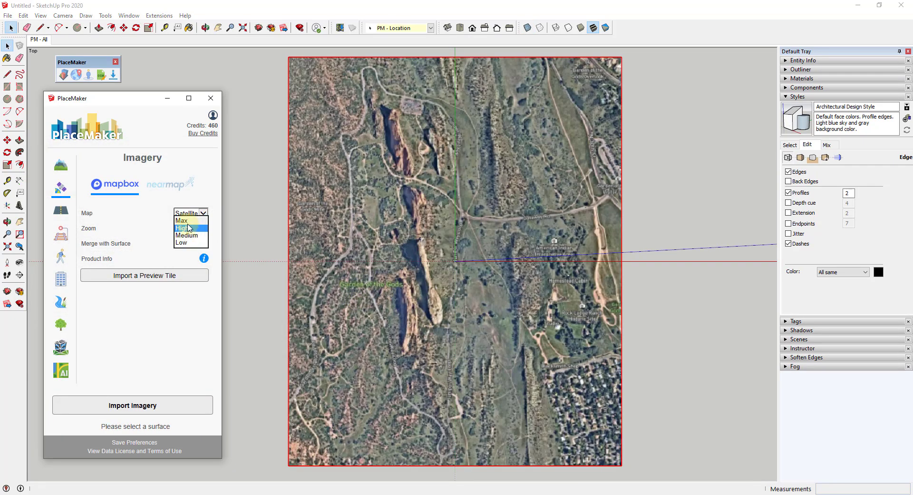
{"action": "left_click", "coordinate": [183, 220]}
{"action": "left_click", "coordinate": [177, 405]}
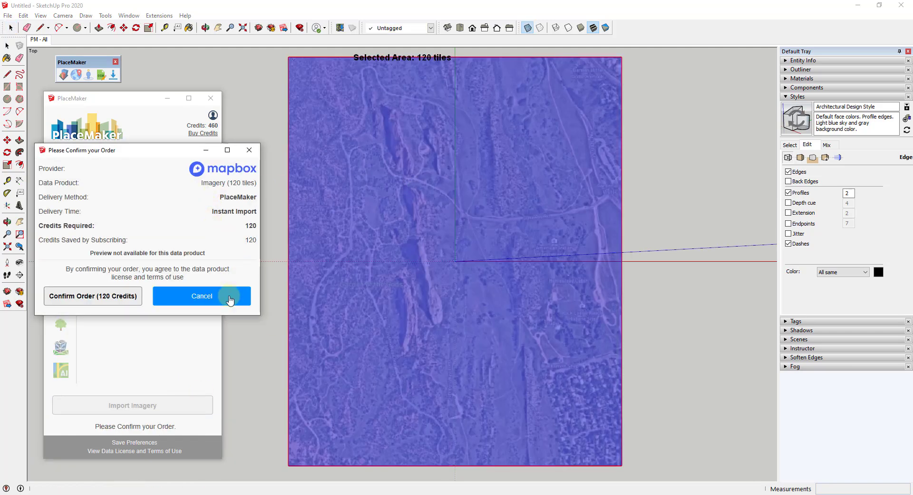
{"action": "left_click", "coordinate": [224, 298]}
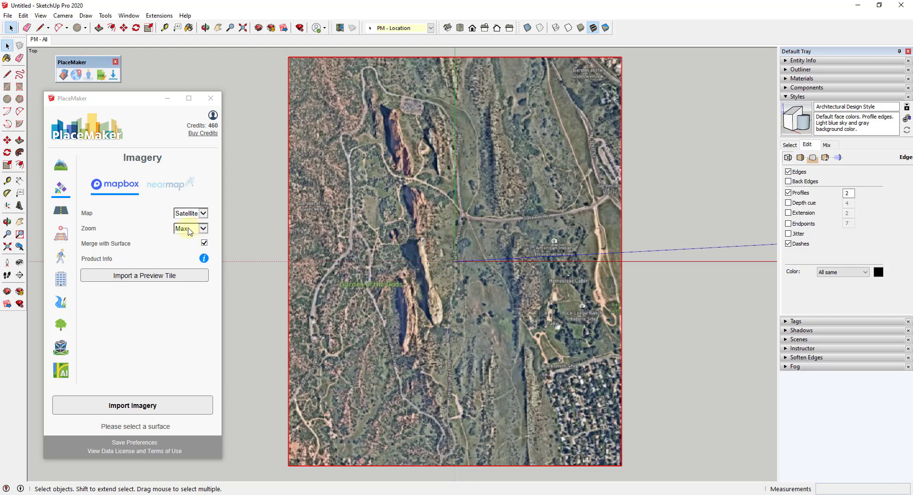
- Import Mapbox satellite imagery at High zoom, merged with the surface, and confirm the order
{"action": "left_click", "coordinate": [190, 229]}
{"action": "left_click", "coordinate": [183, 236]}
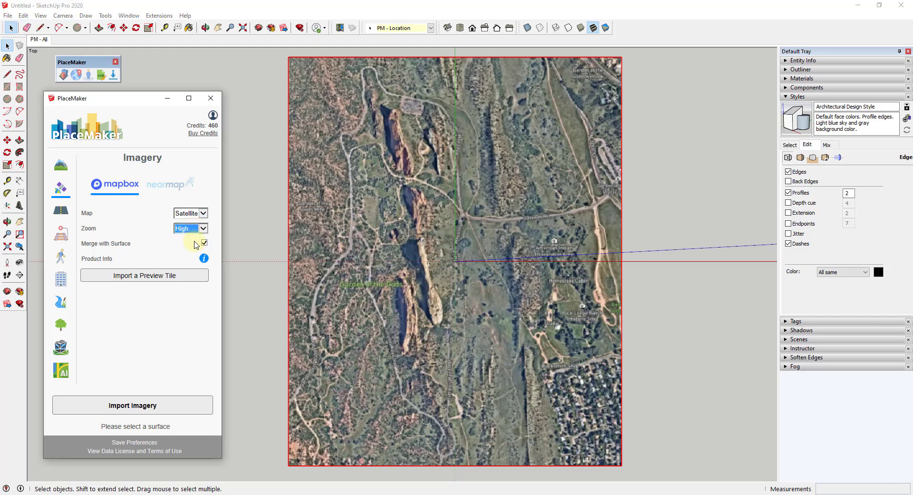
{"action": "left_click", "coordinate": [144, 408]}
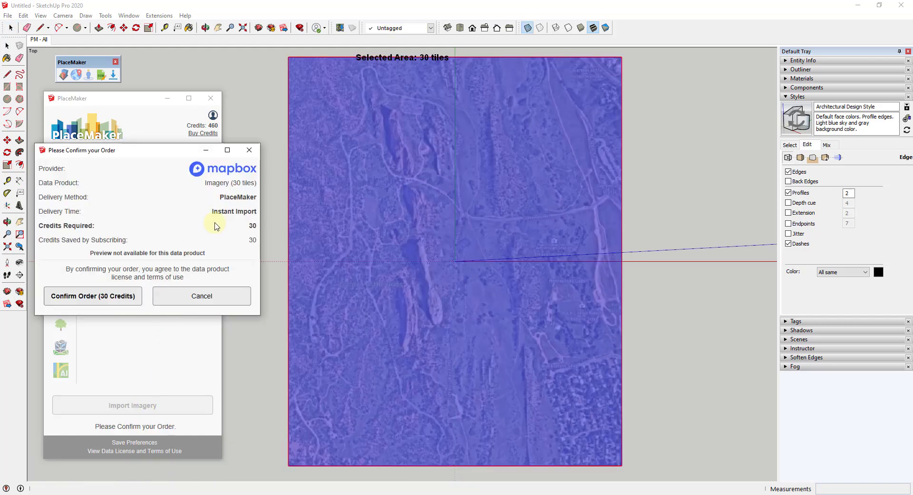
{"action": "left_click", "coordinate": [114, 300]}
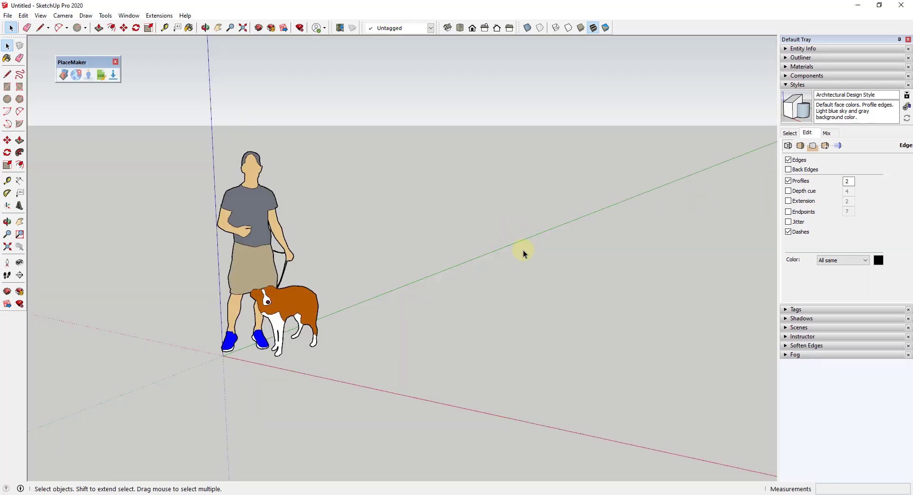
- Open PlaceMaker's geo-surface map and move from Garden of the Gods north to the highway interchange southwest of Cherry Creek reservoir
{"action": "left_click", "coordinate": [75, 73]}
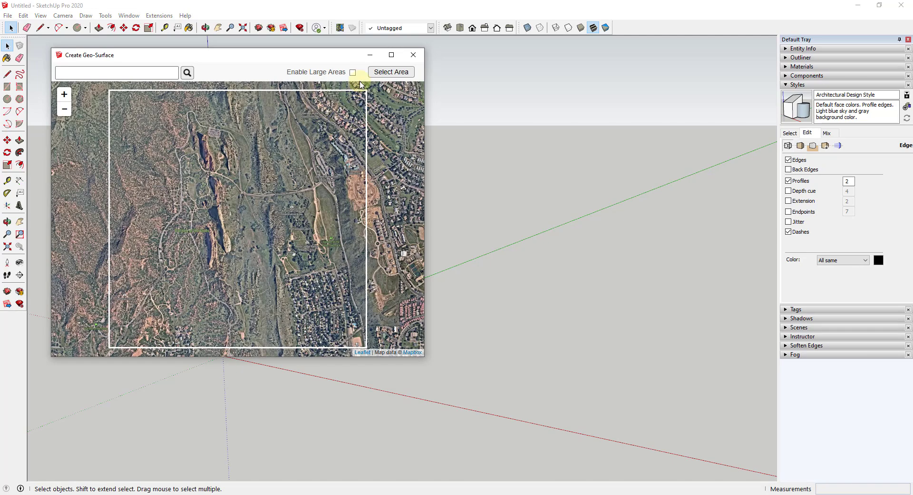
{"action": "scroll", "coordinate": [352, 231], "scroll_direction": "down", "scroll_amount": 2}
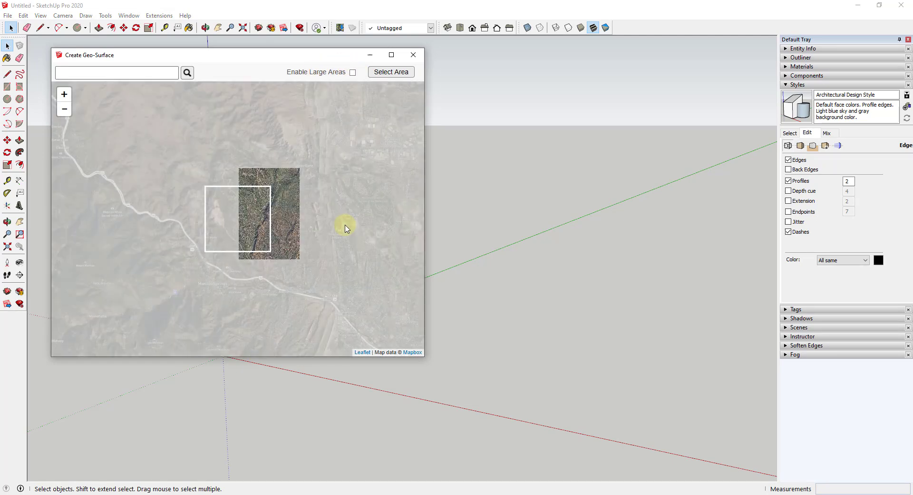
{"action": "scroll", "coordinate": [301, 187], "scroll_direction": "down", "scroll_amount": 2}
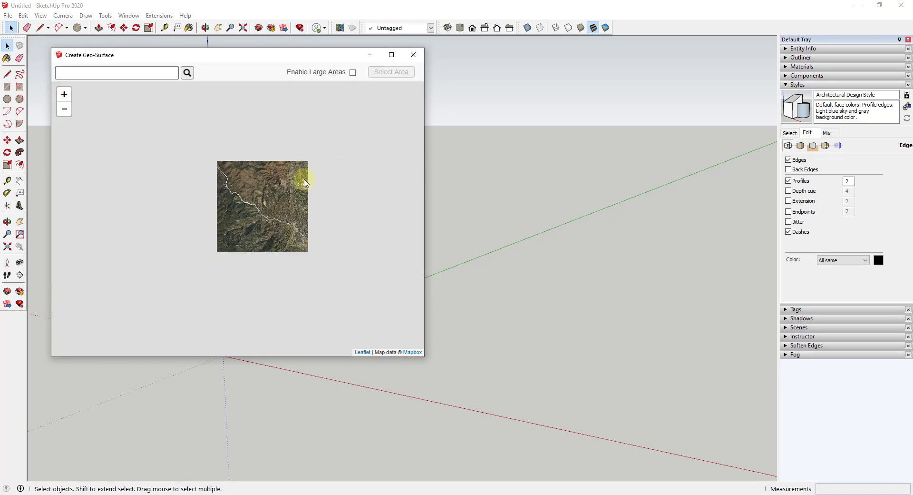
{"action": "scroll", "coordinate": [286, 204], "scroll_direction": "up", "scroll_amount": 1}
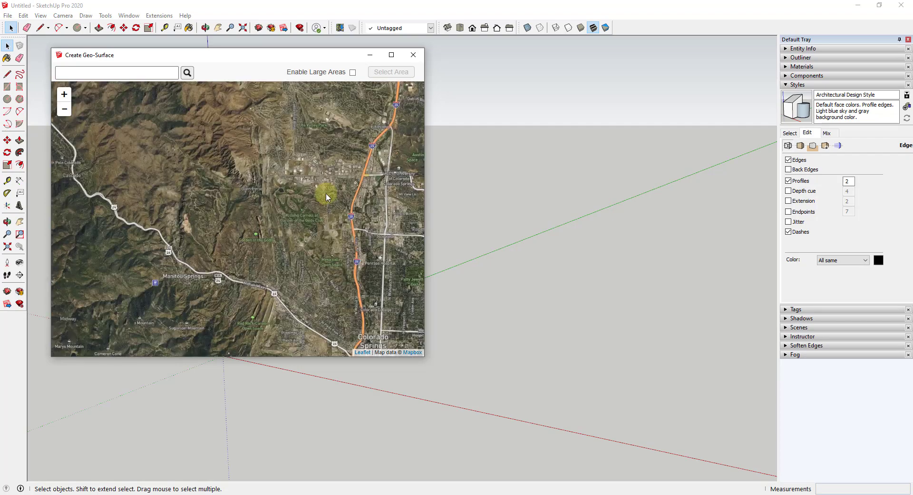
{"action": "left_click_drag", "start_coordinate": [360, 147], "coordinate": [301, 181]}
{"action": "scroll", "coordinate": [301, 182], "scroll_direction": "down", "scroll_amount": 1}
{"action": "left_click_drag", "start_coordinate": [309, 127], "coordinate": [296, 210]}
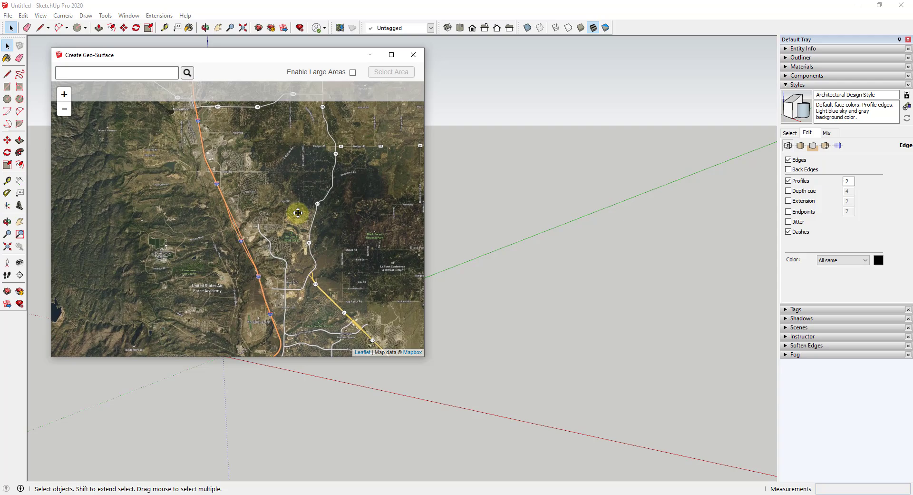
{"action": "left_click_drag", "start_coordinate": [290, 139], "coordinate": [331, 228]}
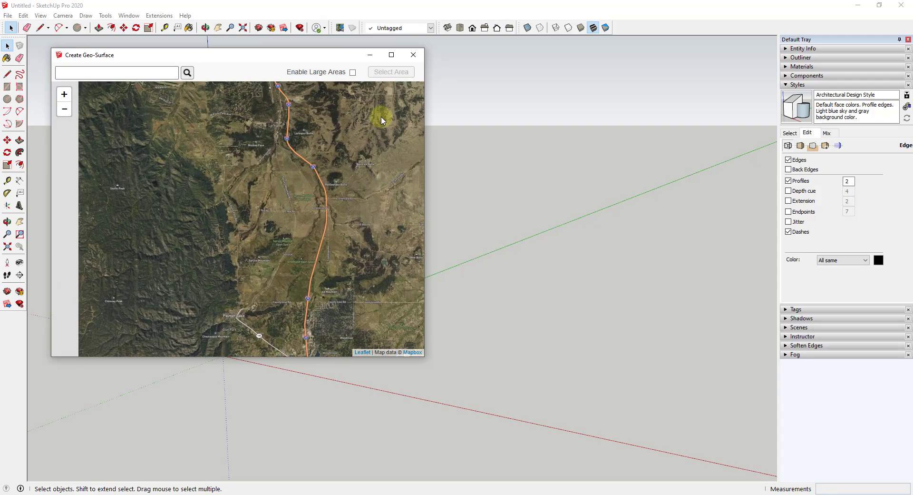
{"action": "left_click_drag", "start_coordinate": [381, 116], "coordinate": [322, 265]}
{"action": "left_click_drag", "start_coordinate": [346, 119], "coordinate": [332, 230]}
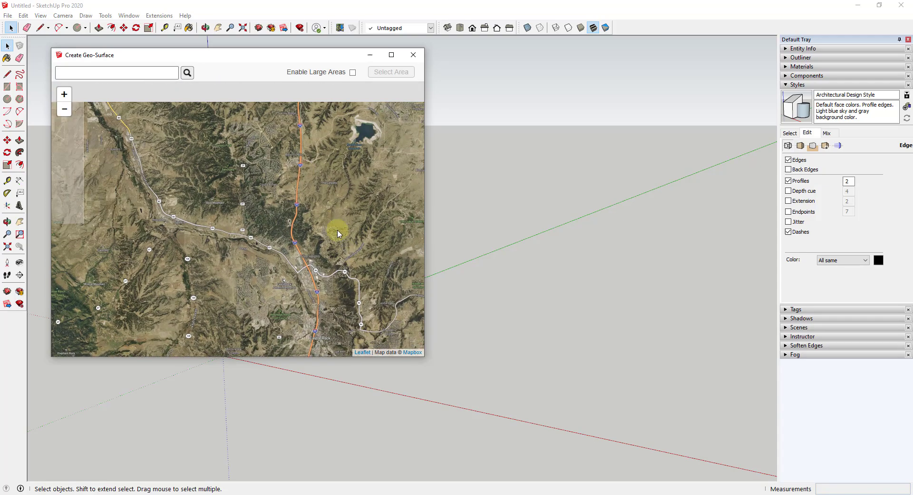
{"action": "left_click_drag", "start_coordinate": [287, 160], "coordinate": [320, 241]}
{"action": "left_click_drag", "start_coordinate": [269, 105], "coordinate": [289, 258]}
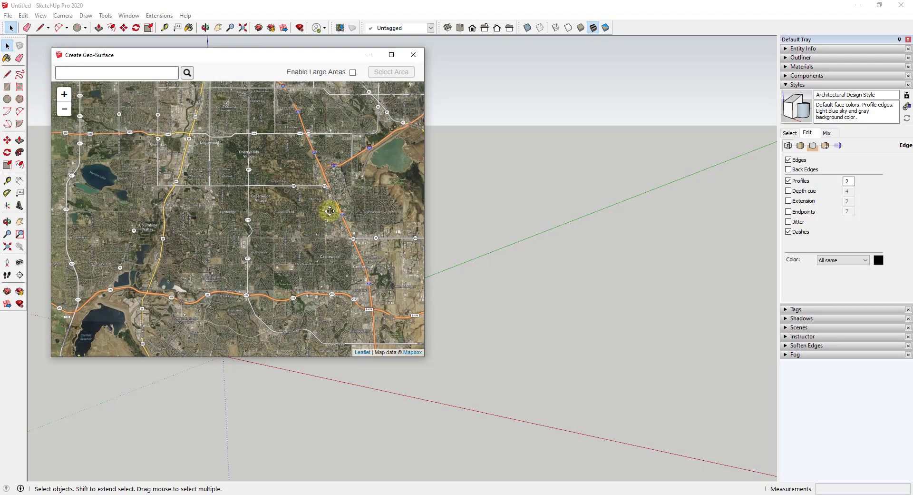
{"action": "scroll", "coordinate": [326, 206], "scroll_direction": "up", "scroll_amount": 2}
{"action": "left_click_drag", "start_coordinate": [290, 233], "coordinate": [268, 273]}
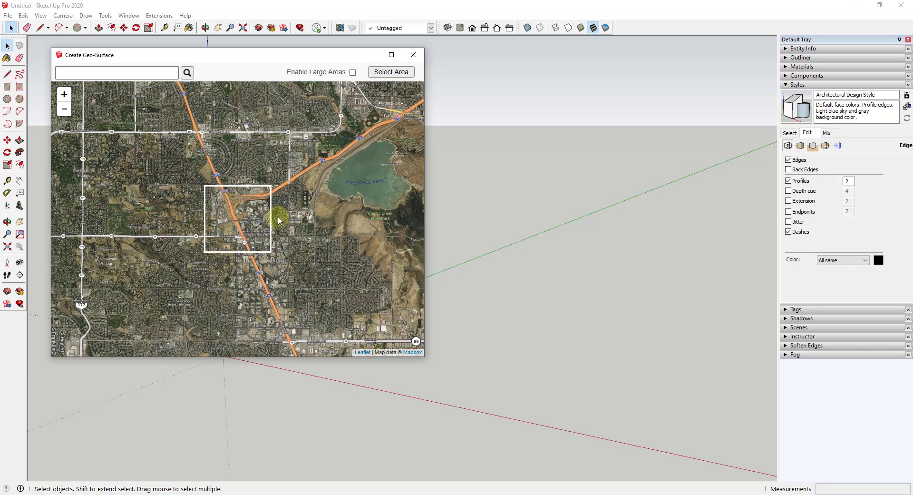
{"action": "left_click_drag", "start_coordinate": [284, 220], "coordinate": [276, 224]}
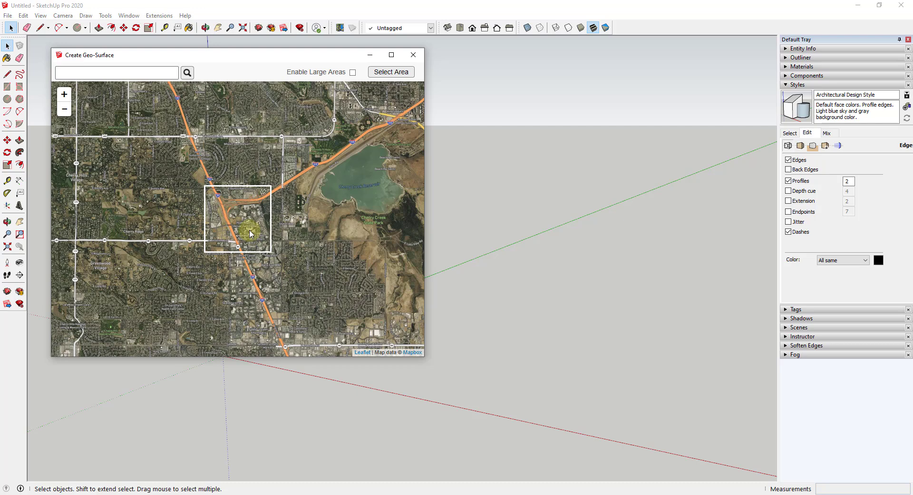
- Enable large areas, frame the interchange and reservoir area with the selection box, and import it as a geo-surface
{"action": "left_click", "coordinate": [353, 73]}
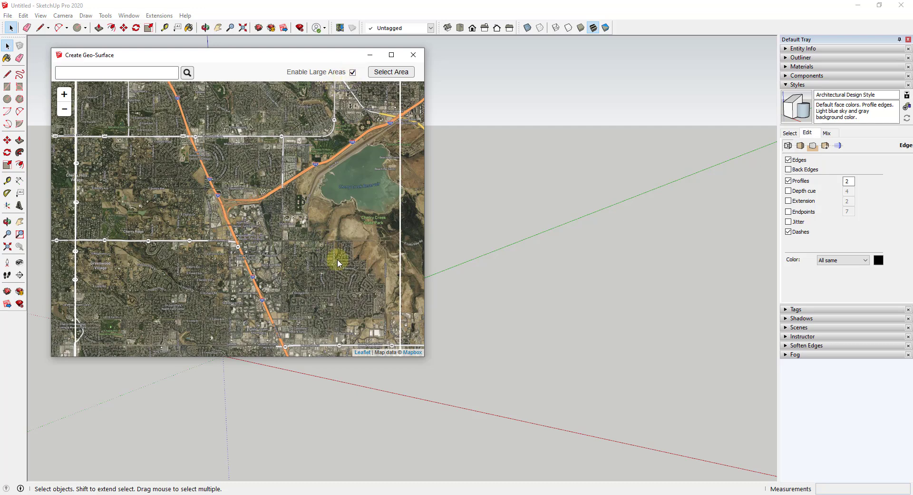
{"action": "left_click_drag", "start_coordinate": [332, 259], "coordinate": [236, 213]}
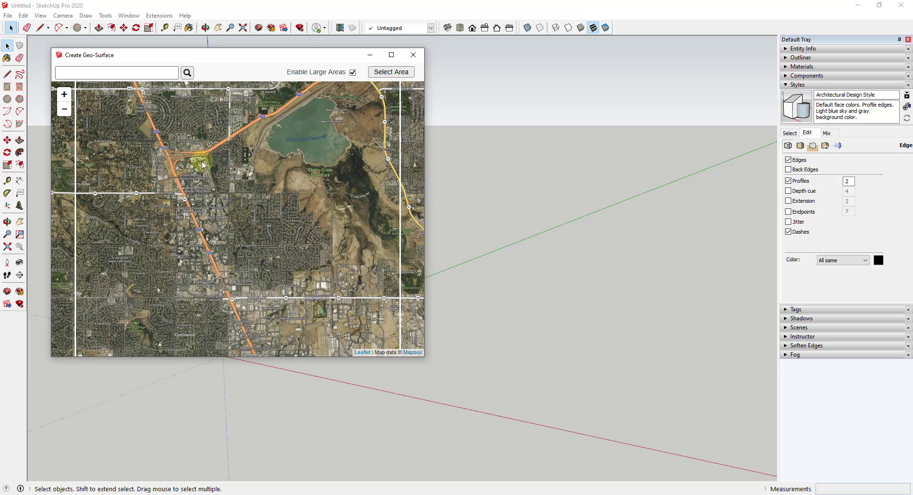
{"action": "left_click", "coordinate": [381, 79]}
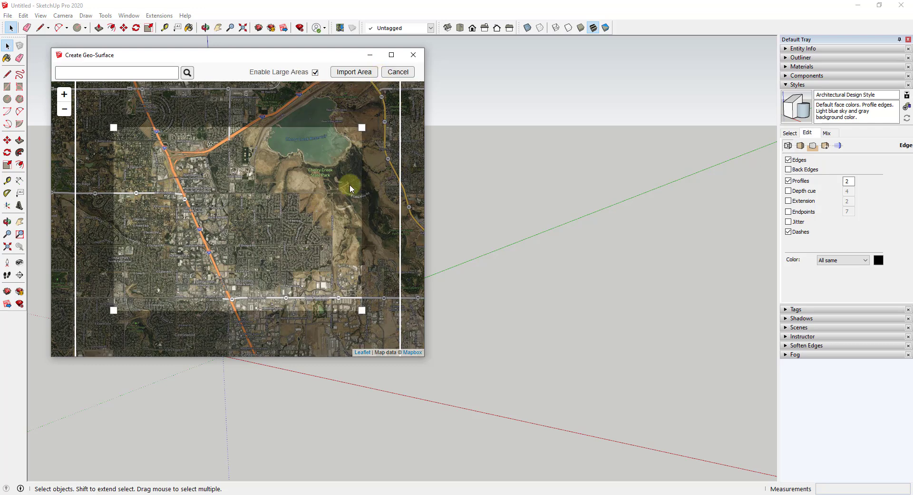
{"action": "left_click_drag", "start_coordinate": [362, 310], "coordinate": [336, 320]}
{"action": "left_click", "coordinate": [361, 71]}
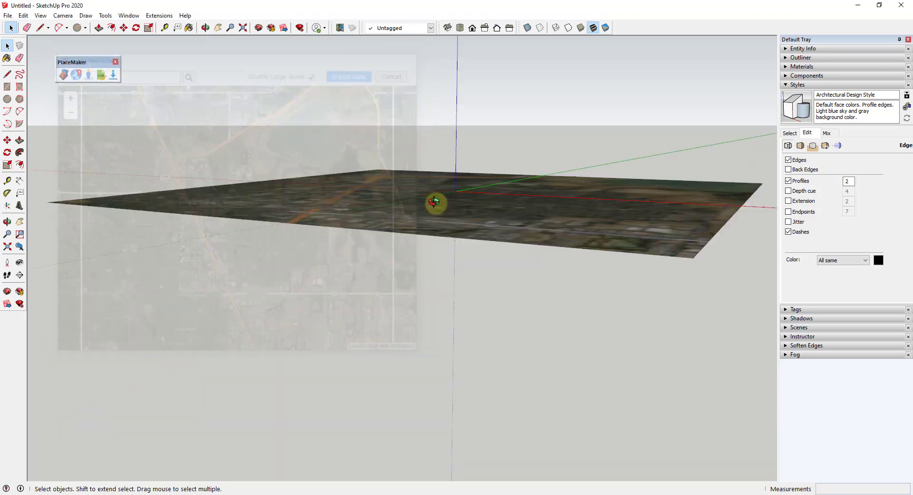
{"action": "middle_click_drag", "start_coordinate": [475, 430], "coordinate": [534, 238]}
{"action": "middle_click_drag", "start_coordinate": [584, 155], "coordinate": [261, 90]}
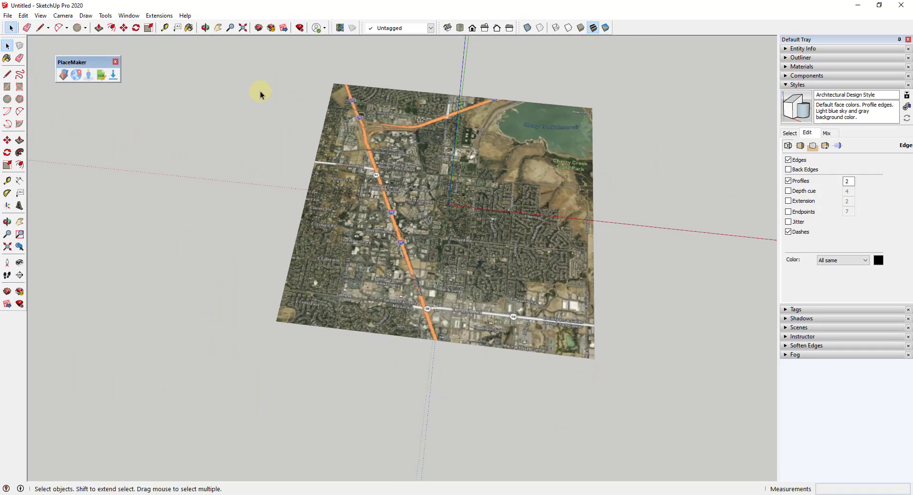
- Reopen the geo-surface map and bring the area directly south of the imported surface into the frame
{"action": "left_click", "coordinate": [76, 75]}
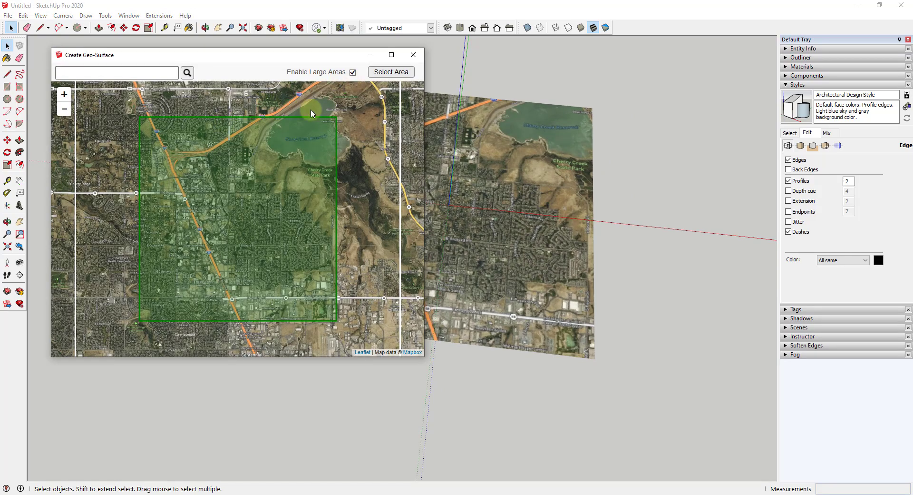
{"action": "scroll", "coordinate": [342, 200], "scroll_direction": "down", "scroll_amount": 1}
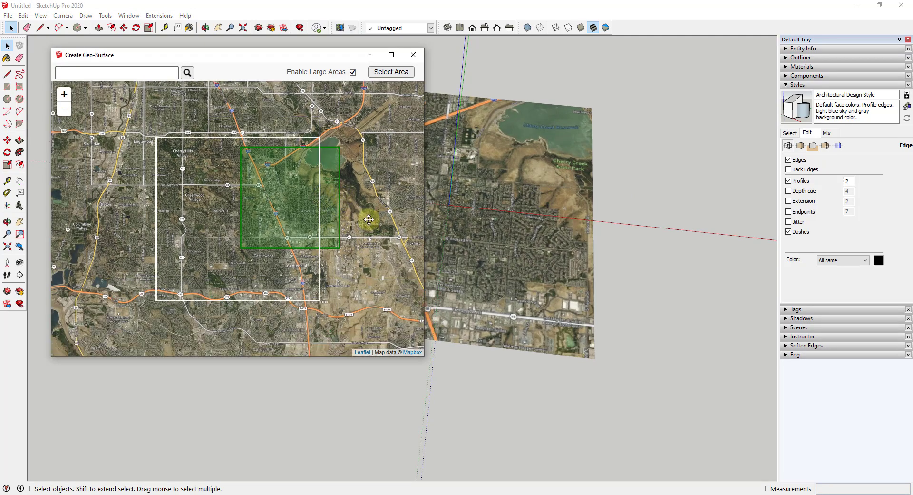
{"action": "left_click_drag", "start_coordinate": [368, 219], "coordinate": [319, 265]}
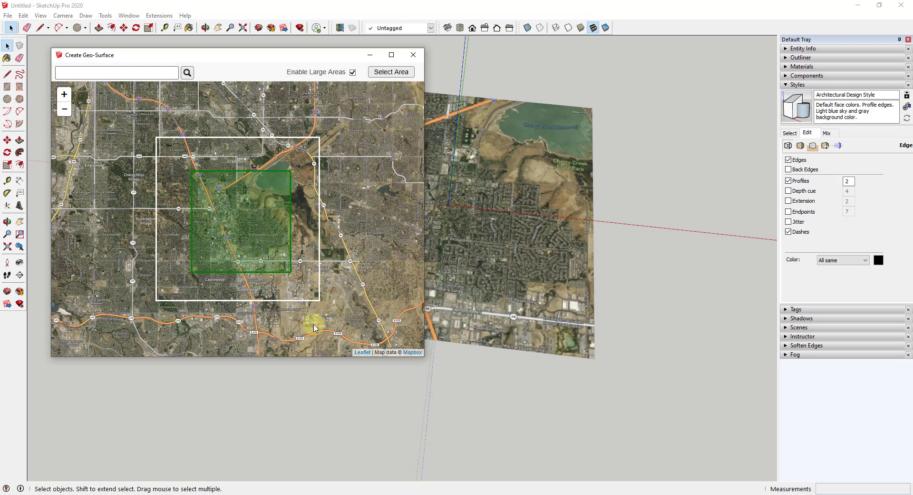
{"action": "left_click_drag", "start_coordinate": [360, 323], "coordinate": [338, 191]}
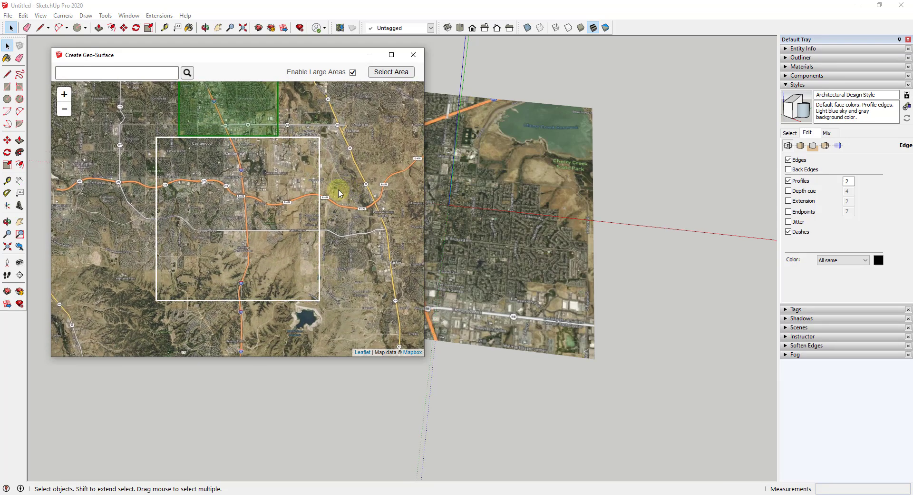
{"action": "scroll", "coordinate": [263, 182], "scroll_direction": "up", "scroll_amount": 1}
{"action": "left_click_drag", "start_coordinate": [263, 181], "coordinate": [292, 218]}
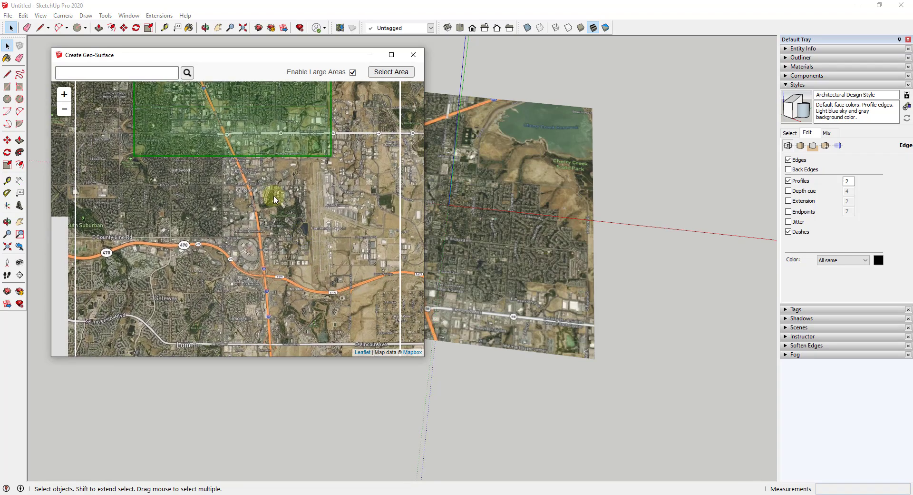
- Fit the selection box to the southern edge and width of the existing surface and import the adjoining geo-surface
{"action": "left_click", "coordinate": [391, 72]}
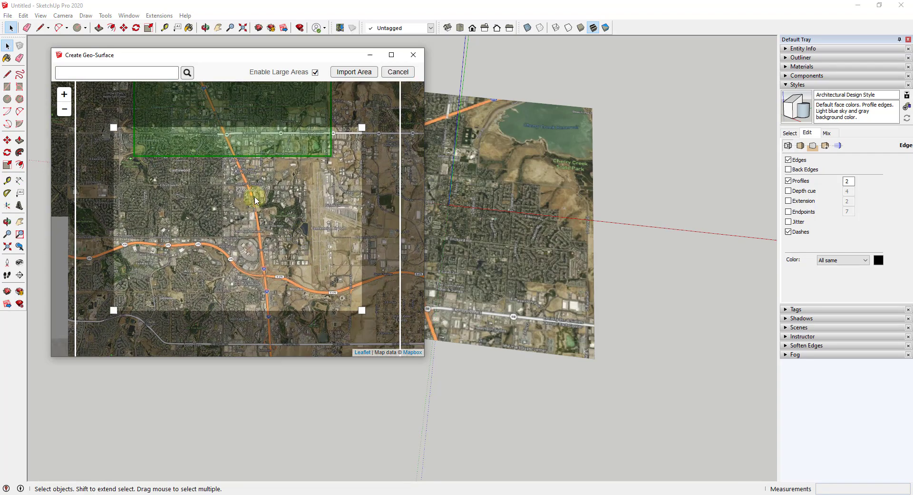
{"action": "left_click_drag", "start_coordinate": [113, 130], "coordinate": [132, 155]}
{"action": "left_click_drag", "start_coordinate": [345, 282], "coordinate": [336, 282]}
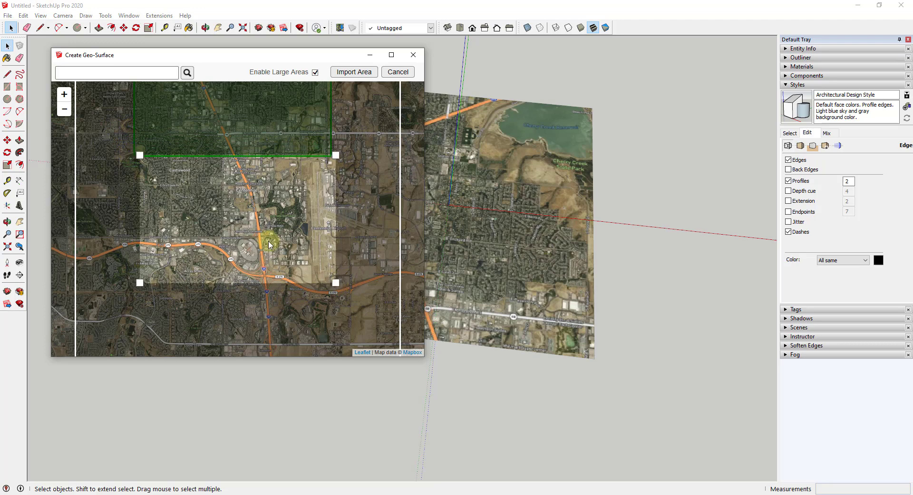
{"action": "left_click_drag", "start_coordinate": [263, 233], "coordinate": [269, 231]}
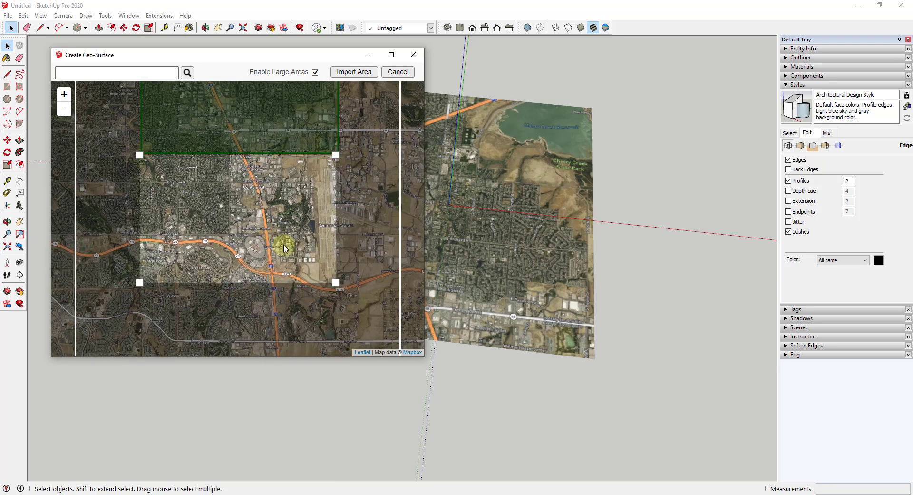
{"action": "left_click_drag", "start_coordinate": [335, 284], "coordinate": [339, 283]}
{"action": "left_click_drag", "start_coordinate": [353, 182], "coordinate": [352, 186]}
{"action": "left_click", "coordinate": [354, 72]}
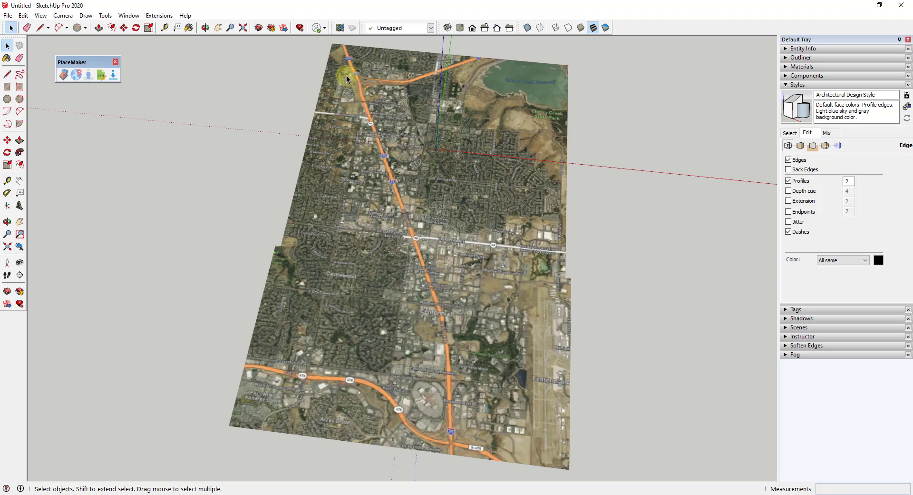
{"action": "middle_click_drag", "start_coordinate": [472, 300], "coordinate": [204, 250]}
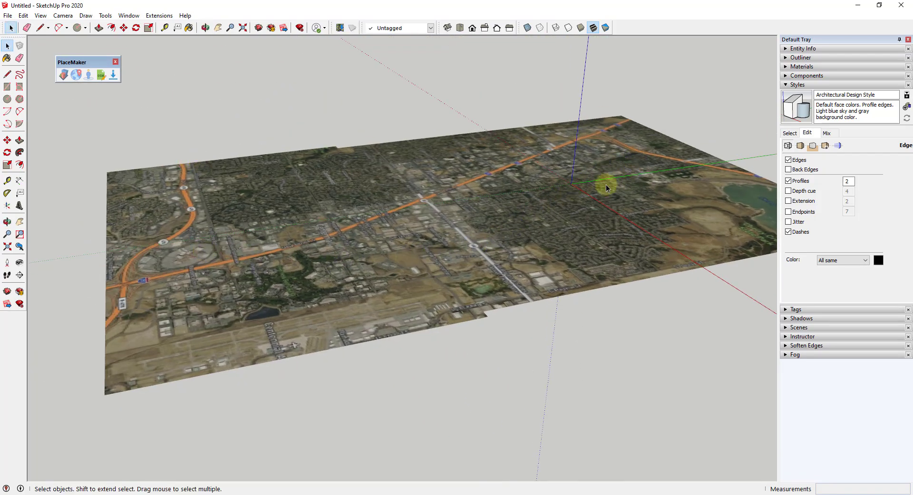
- Import OSM 3D buildings with automatic roofs turned off onto the northern geo-surface and the adjoining southern geo-surface
{"action": "middle_click_drag", "start_coordinate": [606, 184], "coordinate": [504, 136]}
{"action": "scroll", "coordinate": [532, 145], "scroll_direction": "up", "scroll_amount": 4}
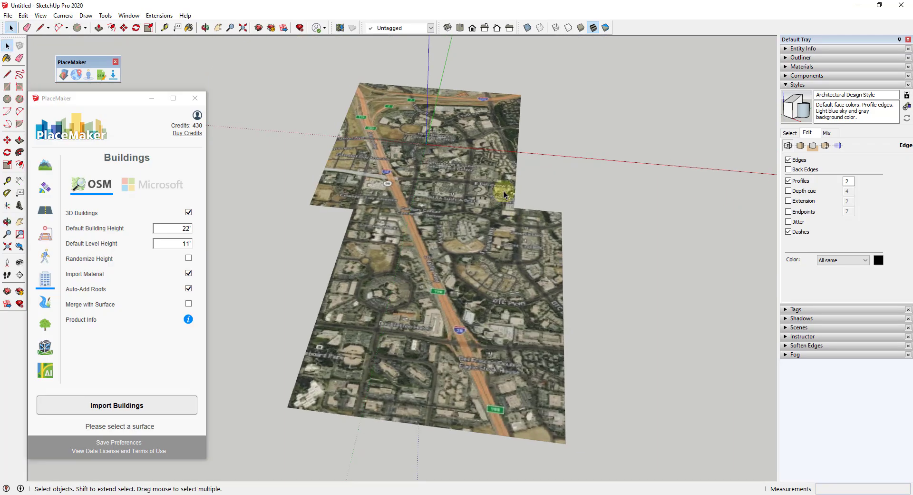
{"action": "left_click", "coordinate": [483, 164]}
{"action": "middle_click_drag", "start_coordinate": [535, 219], "coordinate": [326, 149]}
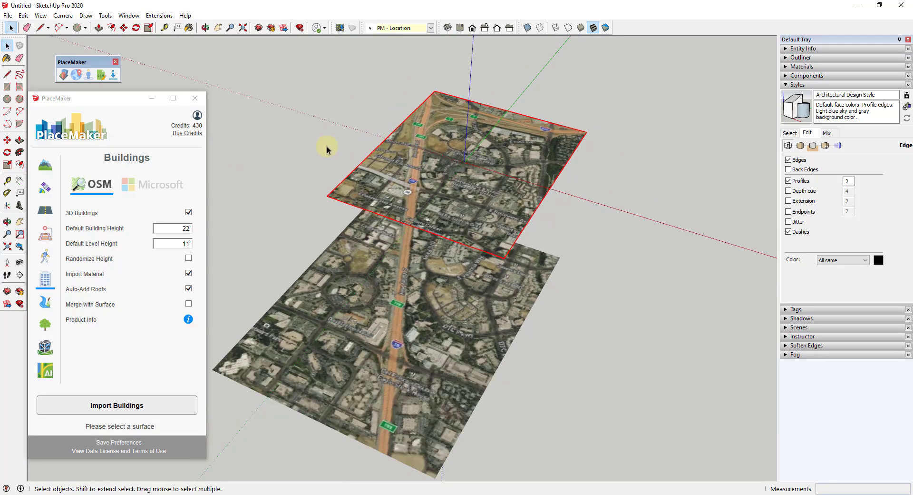
{"action": "scroll", "coordinate": [327, 149], "scroll_direction": "up", "scroll_amount": 2}
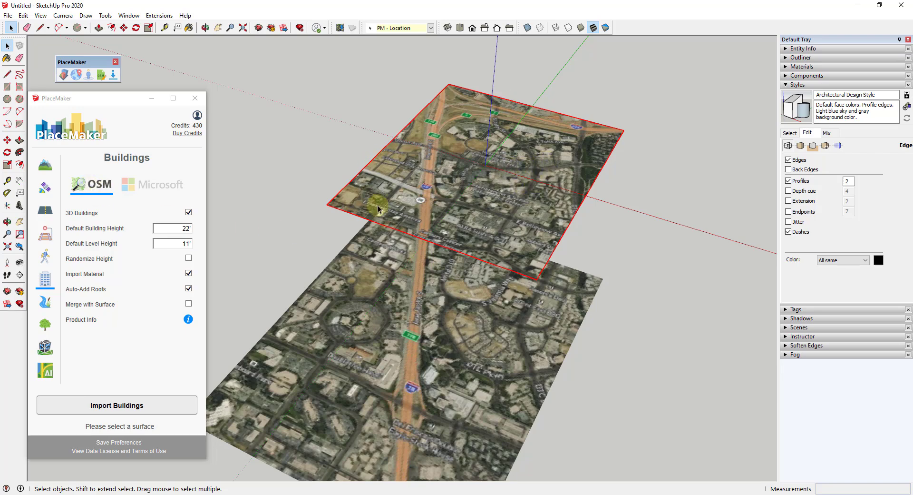
{"action": "middle_click_drag", "start_coordinate": [501, 193], "coordinate": [488, 164]}
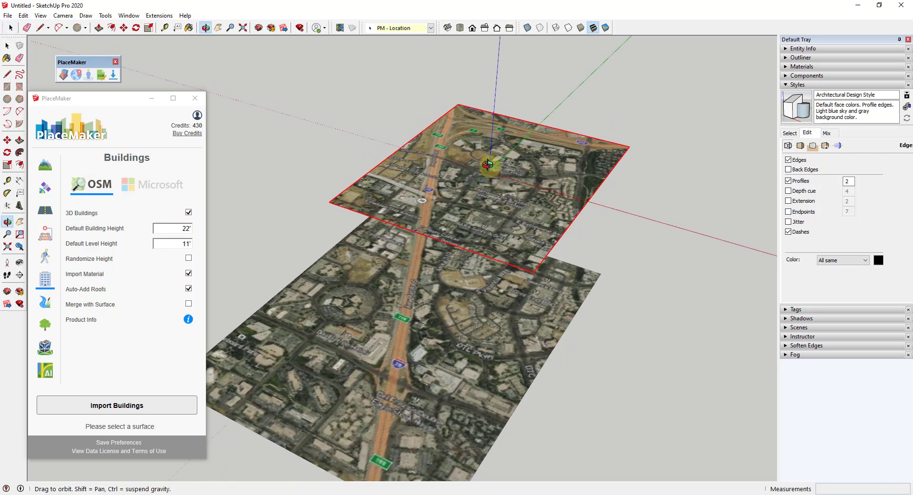
{"action": "left_click", "coordinate": [189, 289]}
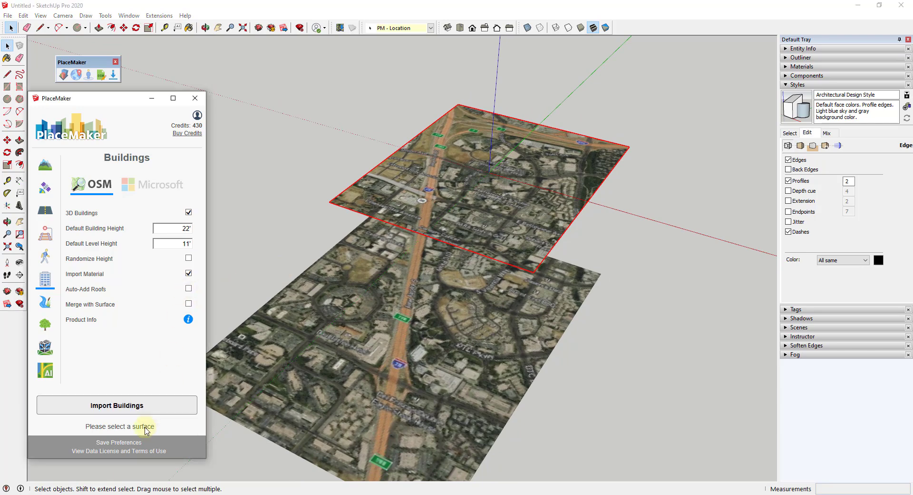
{"action": "left_click", "coordinate": [119, 407]}
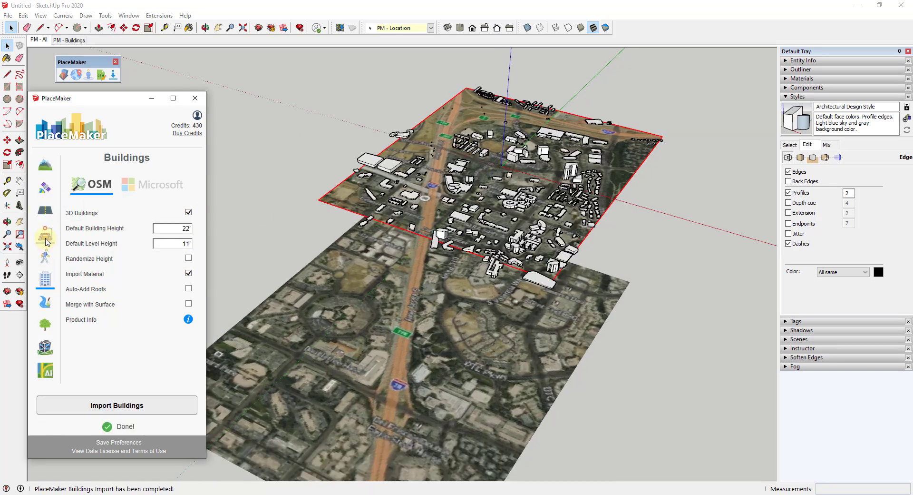
{"action": "left_click", "coordinate": [457, 302]}
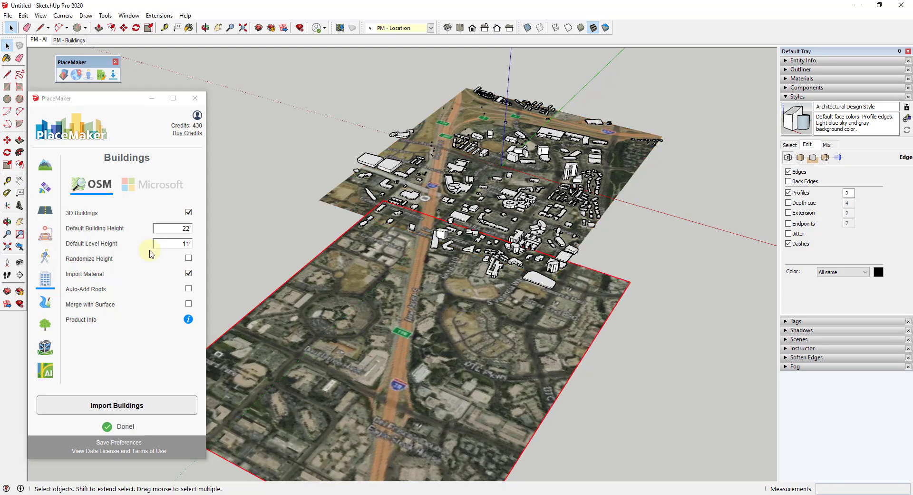
{"action": "left_click", "coordinate": [119, 405]}
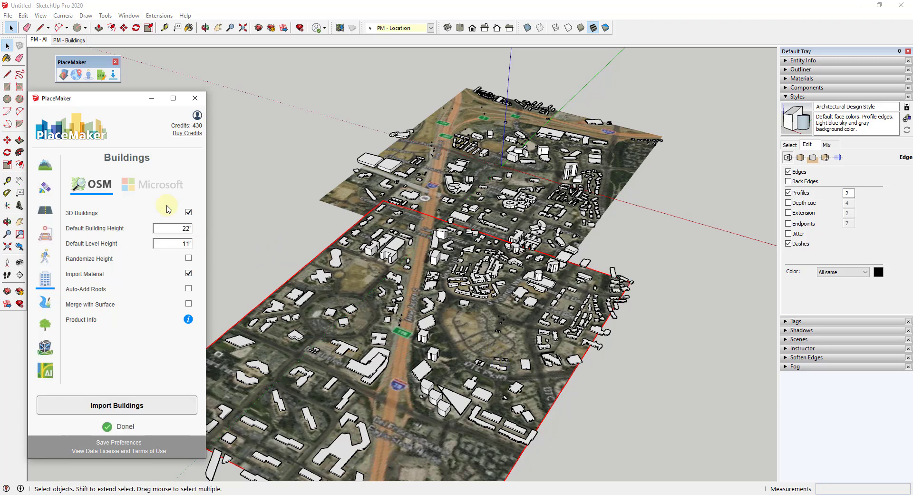
- Import OSM roads with extra 2D detail enabled onto the northern geo-surface
{"action": "left_click", "coordinate": [485, 168]}
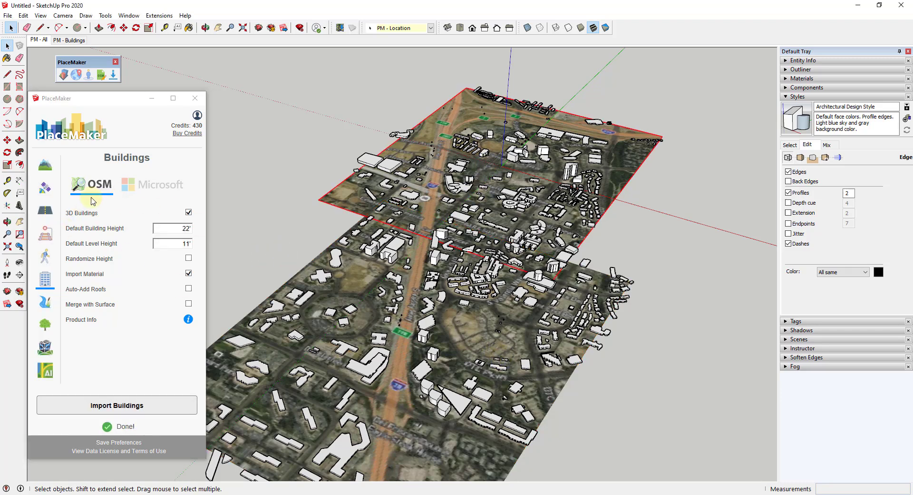
{"action": "left_click", "coordinate": [45, 212]}
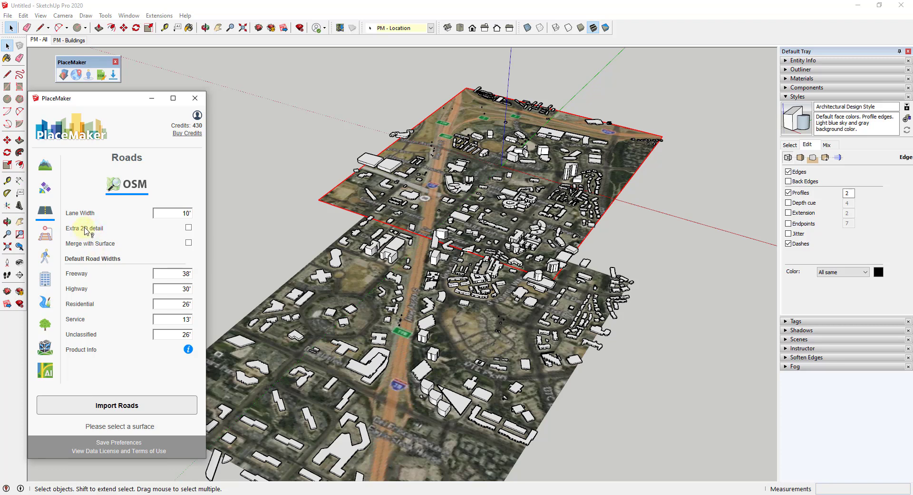
{"action": "left_click", "coordinate": [189, 227]}
{"action": "left_click", "coordinate": [109, 404]}
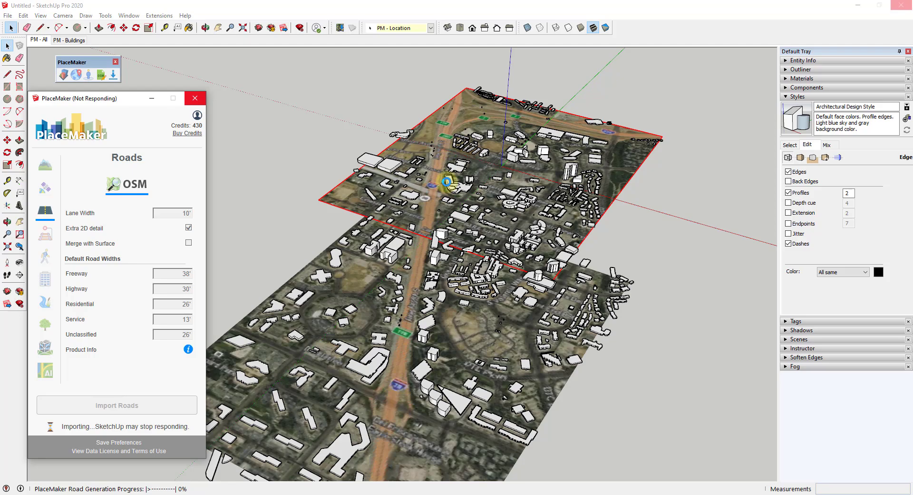
- Examine the imported road markings, medians and intersections around the buildings on the northern surface, close up and from farther away
{"action": "scroll", "coordinate": [478, 316], "scroll_direction": "up", "scroll_amount": 10}
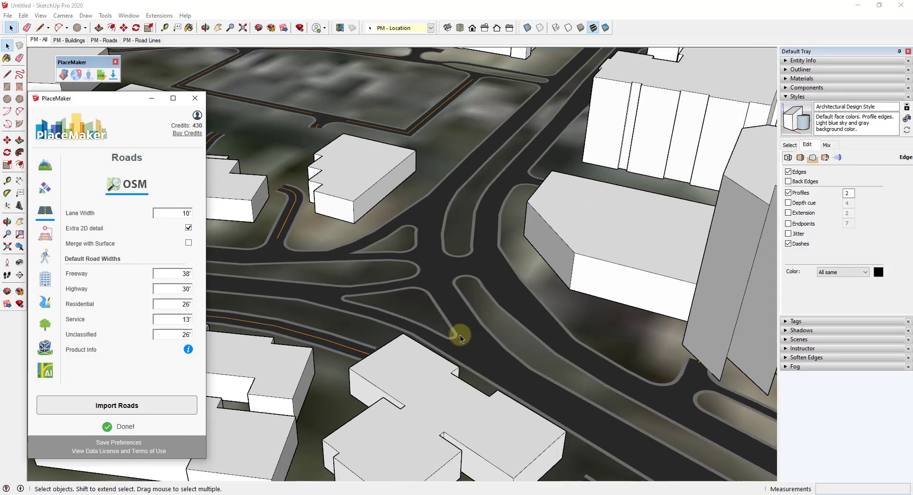
{"action": "scroll", "coordinate": [429, 216], "scroll_direction": "down", "scroll_amount": 10}
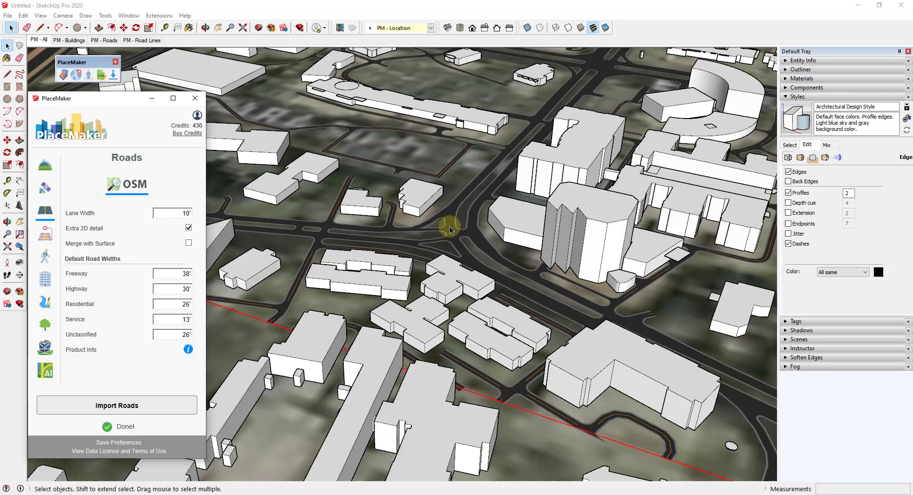
{"action": "scroll", "coordinate": [332, 278], "scroll_direction": "up", "scroll_amount": 3}
{"action": "scroll", "coordinate": [331, 278], "scroll_direction": "up", "scroll_amount": 4}
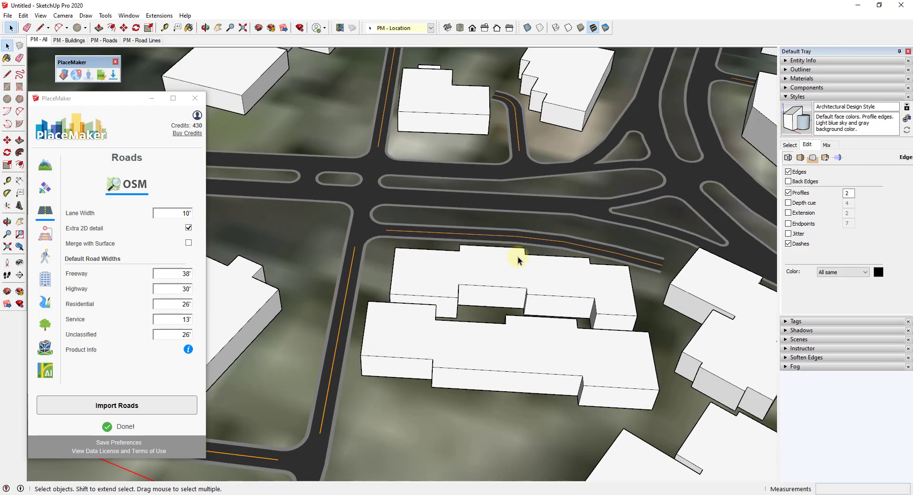
{"action": "scroll", "coordinate": [522, 262], "scroll_direction": "down", "scroll_amount": 6}
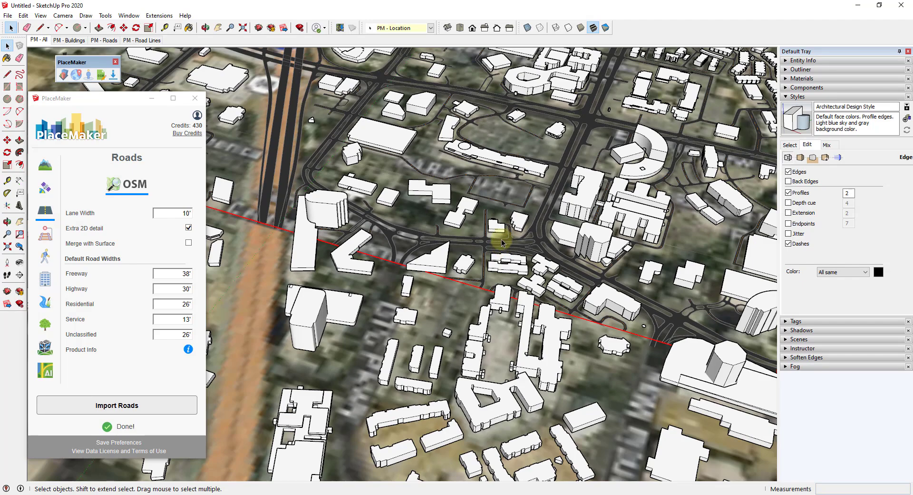
{"action": "scroll", "coordinate": [650, 103], "scroll_direction": "up", "scroll_amount": 6}
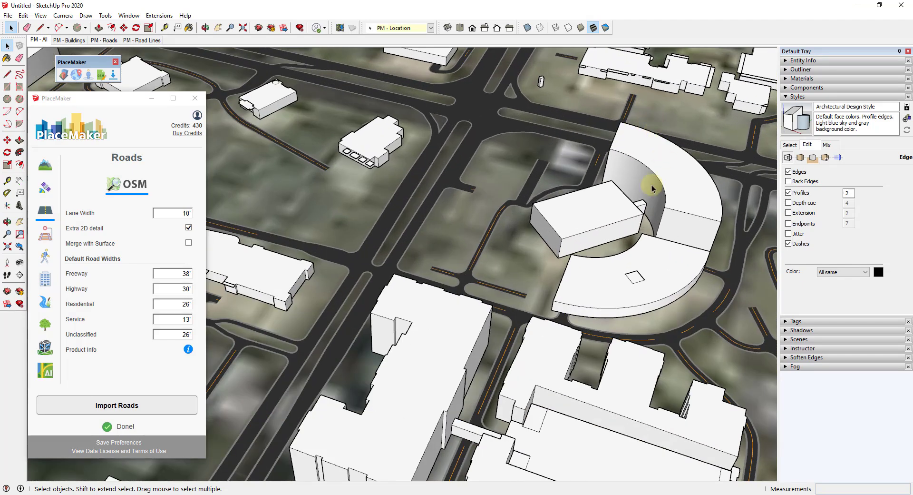
{"action": "scroll", "coordinate": [541, 124], "scroll_direction": "up", "scroll_amount": 3}
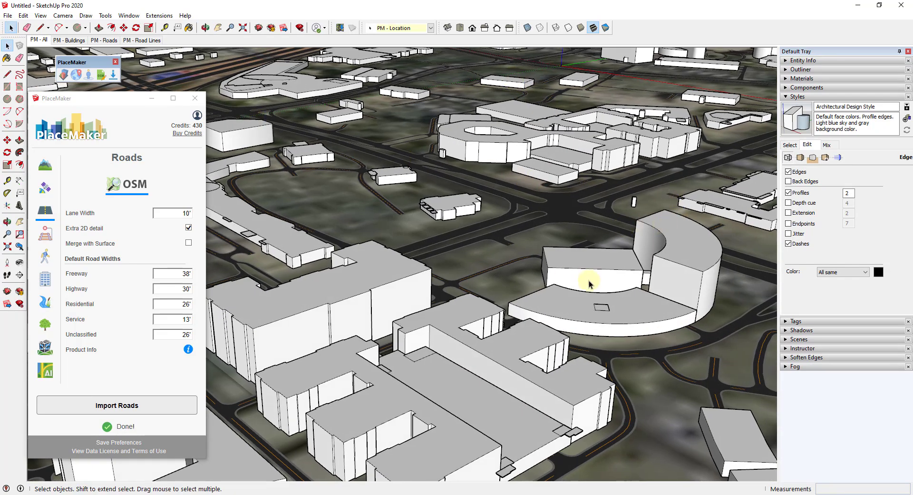
{"action": "scroll", "coordinate": [673, 266], "scroll_direction": "down", "scroll_amount": 1}
{"action": "scroll", "coordinate": [673, 267], "scroll_direction": "down", "scroll_amount": 4}
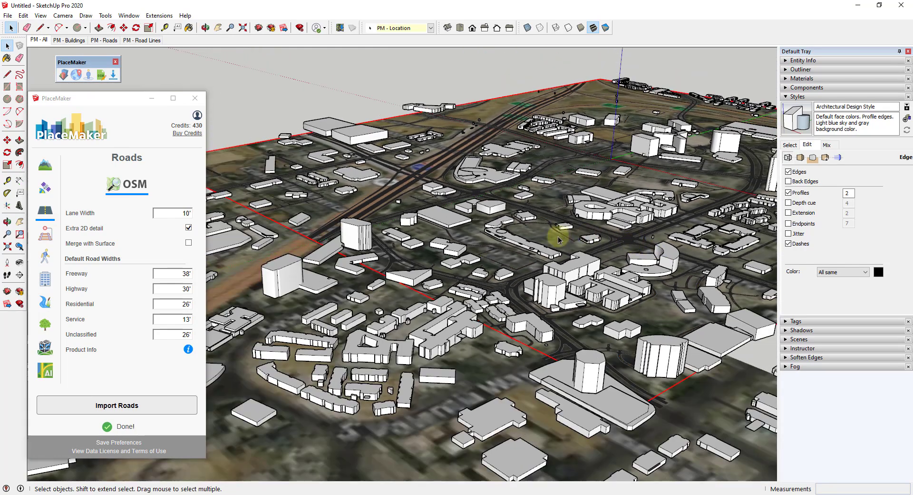
{"action": "scroll", "coordinate": [608, 218], "scroll_direction": "up", "scroll_amount": 1}
{"action": "middle_click_drag", "start_coordinate": [609, 218], "coordinate": [526, 219]}
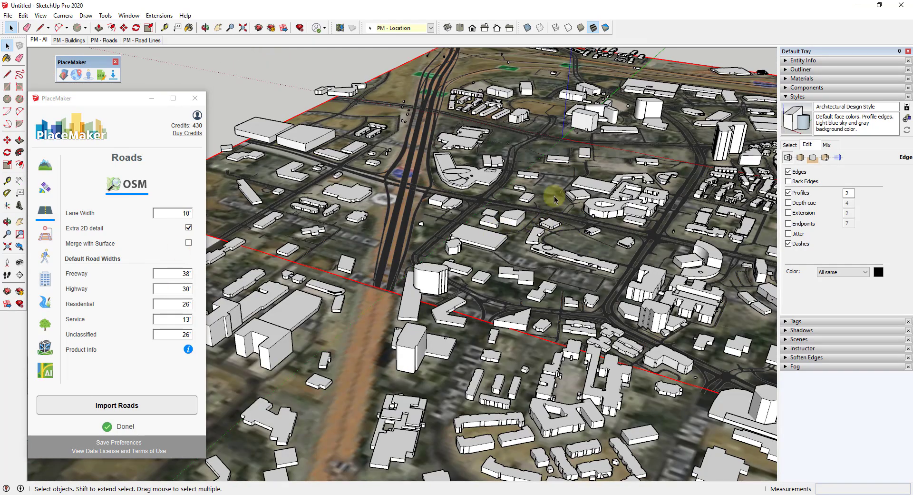
- Import OSM trees onto the northern geo-surface and check their placement among the buildings and roads
{"action": "left_click", "coordinate": [45, 257]}
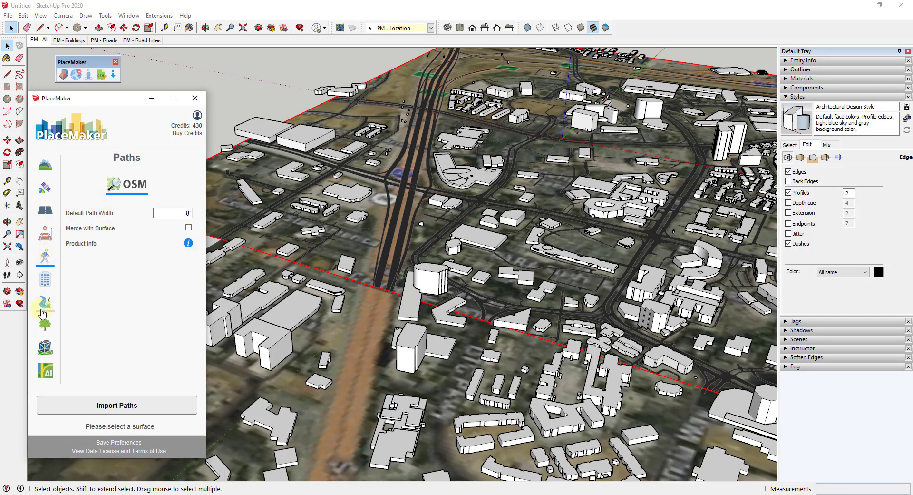
{"action": "left_click", "coordinate": [45, 324]}
{"action": "left_click", "coordinate": [119, 410]}
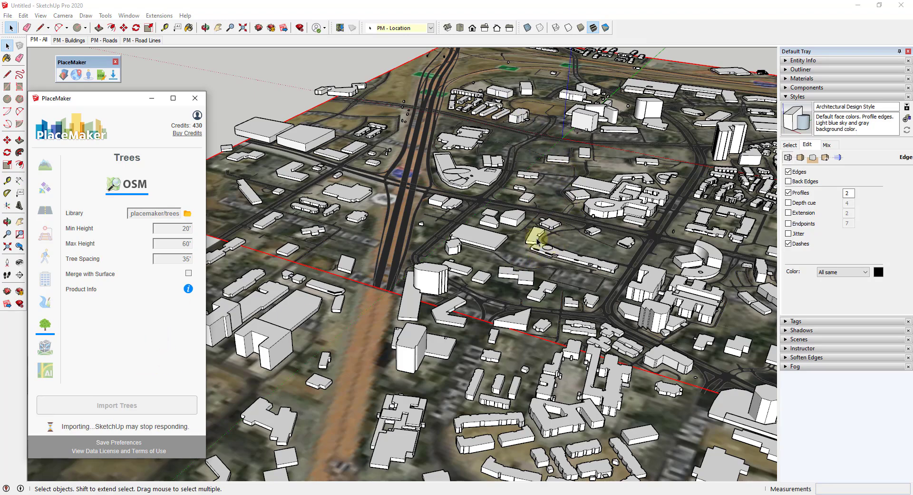
{"action": "scroll", "coordinate": [425, 196], "scroll_direction": "down", "scroll_amount": 2}
{"action": "scroll", "coordinate": [634, 195], "scroll_direction": "up", "scroll_amount": 2}
{"action": "middle_click_drag", "start_coordinate": [673, 214], "coordinate": [576, 366]}
{"action": "scroll", "coordinate": [577, 367], "scroll_direction": "up", "scroll_amount": 6}
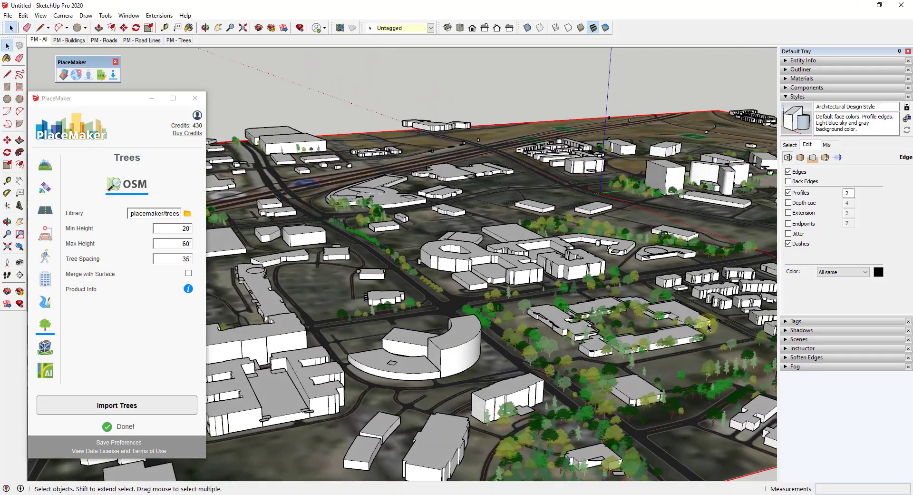
{"action": "scroll", "coordinate": [630, 389], "scroll_direction": "down", "scroll_amount": 10}
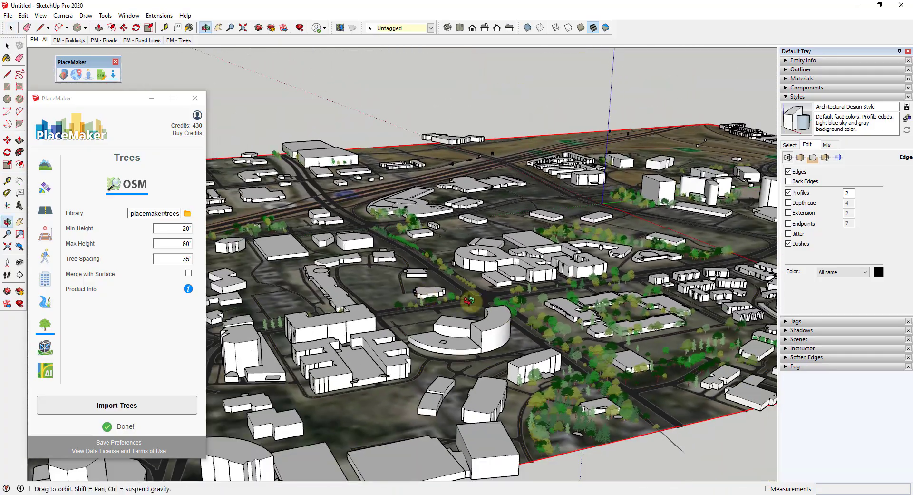
- Generate a preview of Microsoft 3D buildings for the southern geo-surface and examine the additional buildings without confirming the order
{"action": "middle_click_drag", "start_coordinate": [618, 323], "coordinate": [523, 261]}
{"action": "scroll", "coordinate": [524, 259], "scroll_direction": "up", "scroll_amount": 2}
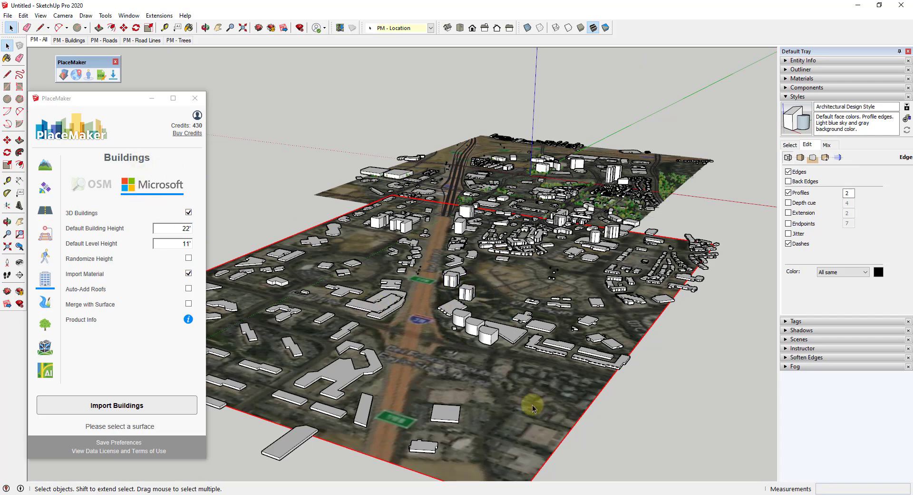
{"action": "left_click", "coordinate": [125, 406]}
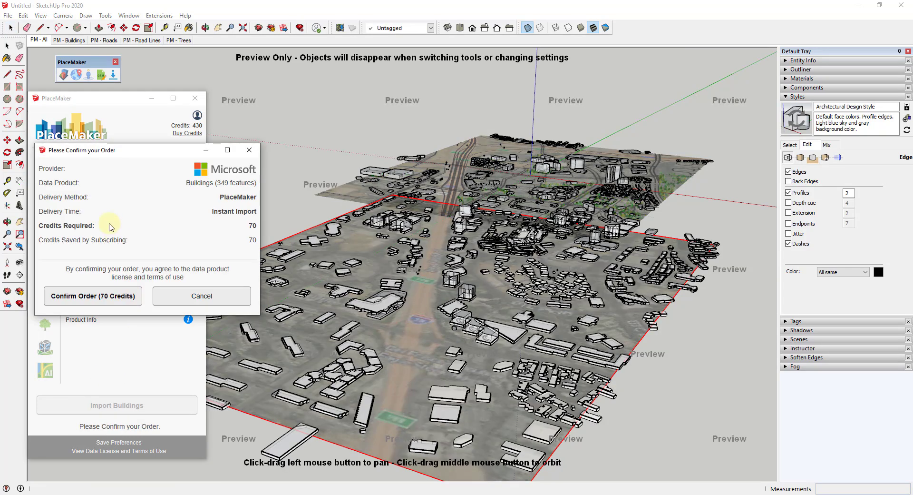
{"action": "middle_click_drag", "start_coordinate": [547, 304], "coordinate": [524, 210]}
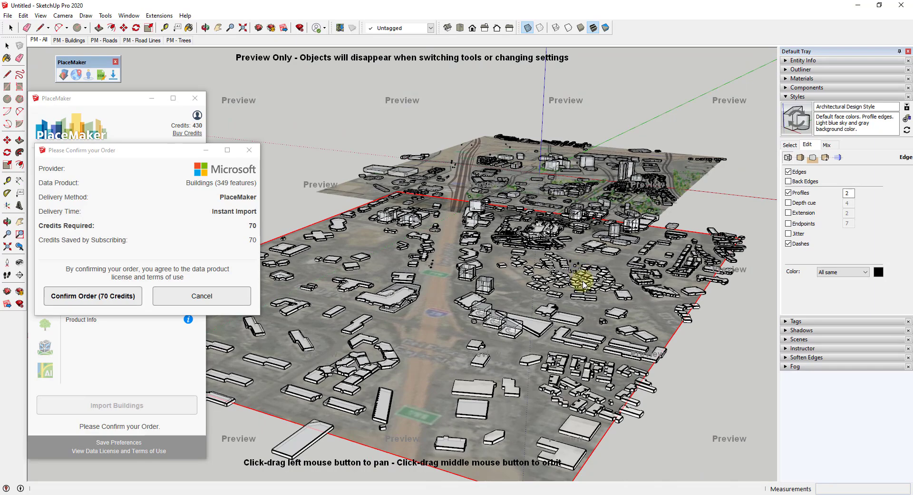
{"action": "scroll", "coordinate": [557, 288], "scroll_direction": "up", "scroll_amount": 6}
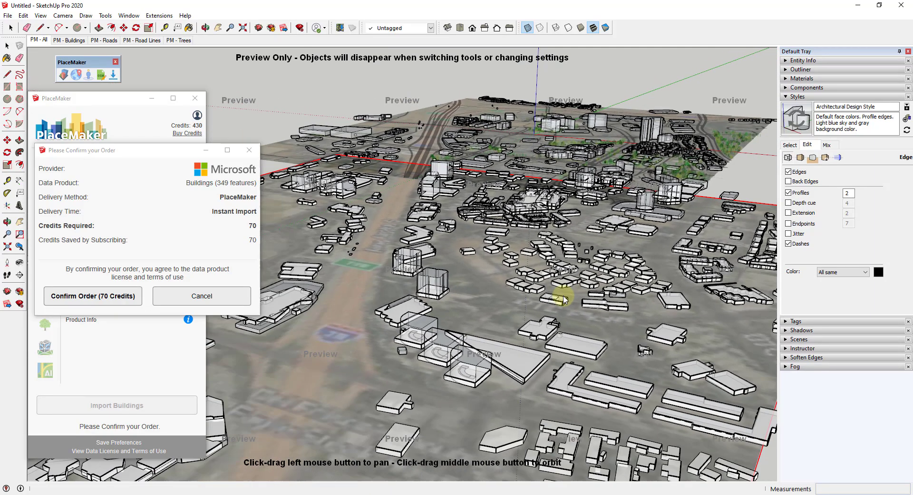
{"action": "middle_click_drag", "start_coordinate": [556, 291], "coordinate": [601, 250]}
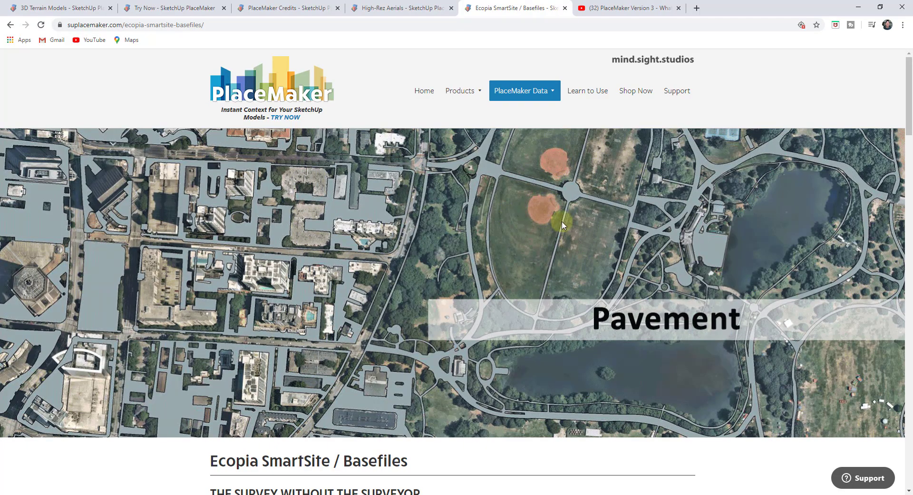
- Switch to the browser and read the Ecopia SmartSite / Basefiles page for its data classes, delivery formats, locations and cost
{"action": "scroll", "coordinate": [561, 224], "scroll_direction": "down", "scroll_amount": 1}
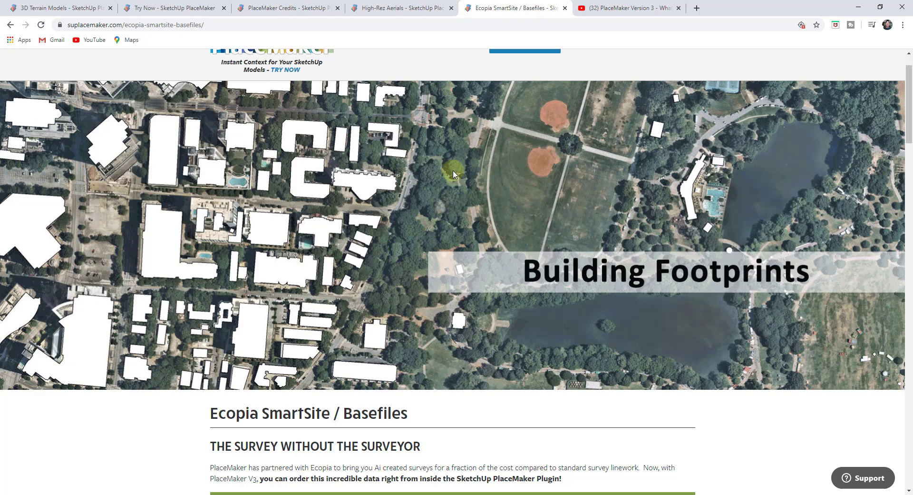
{"action": "scroll", "coordinate": [452, 172], "scroll_direction": "down", "scroll_amount": 7}
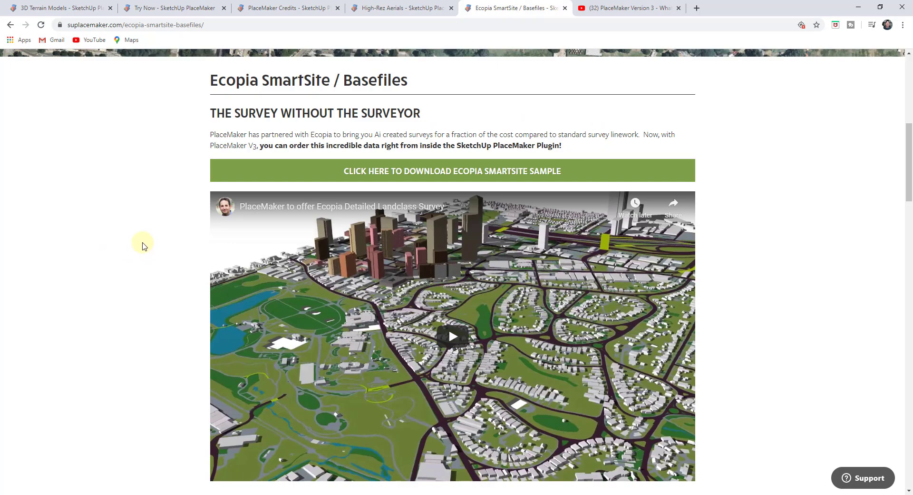
{"action": "scroll", "coordinate": [143, 245], "scroll_direction": "down", "scroll_amount": 8}
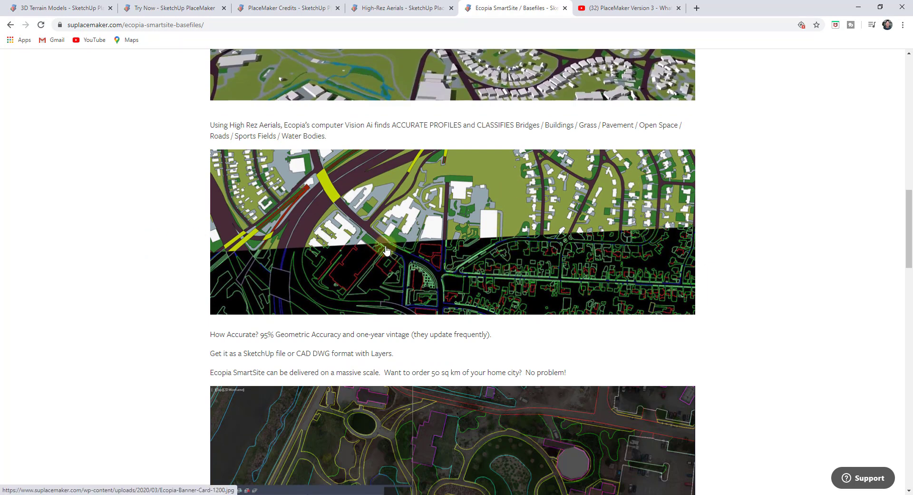
{"action": "scroll", "coordinate": [386, 249], "scroll_direction": "down", "scroll_amount": 4}
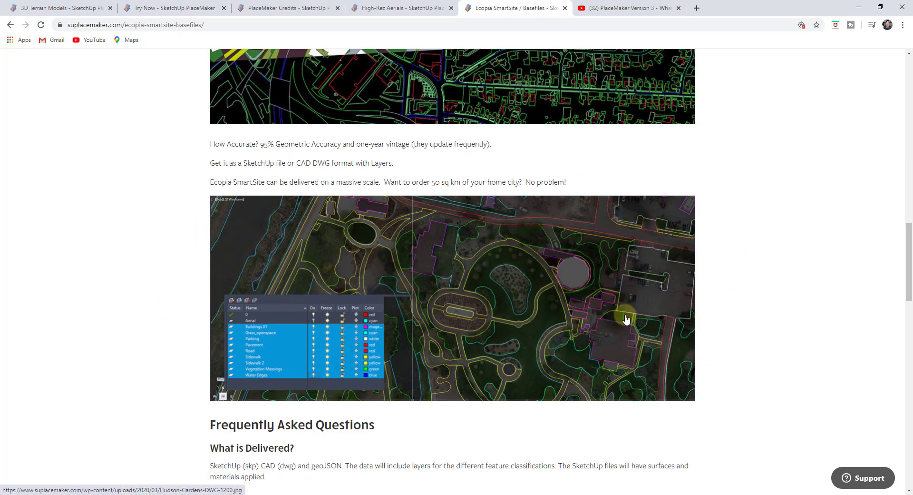
{"action": "scroll", "coordinate": [279, 276], "scroll_direction": "down", "scroll_amount": 1}
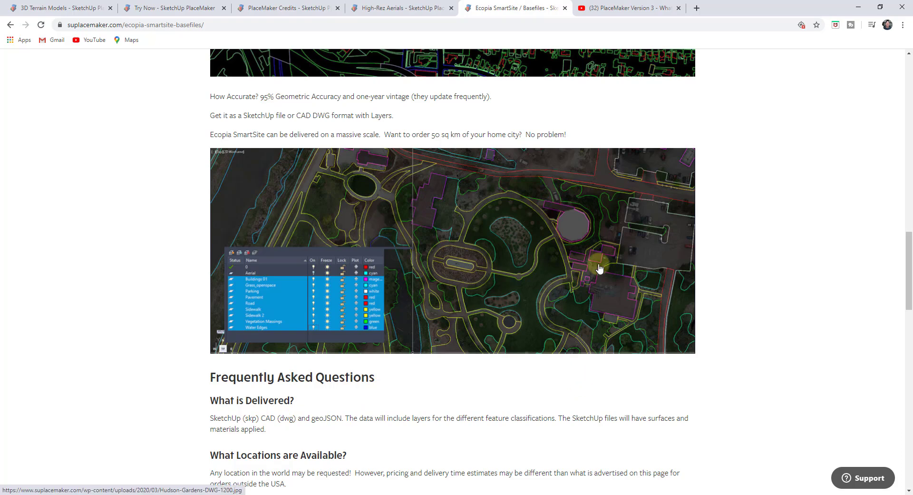
{"action": "scroll", "coordinate": [597, 266], "scroll_direction": "down", "scroll_amount": 7}
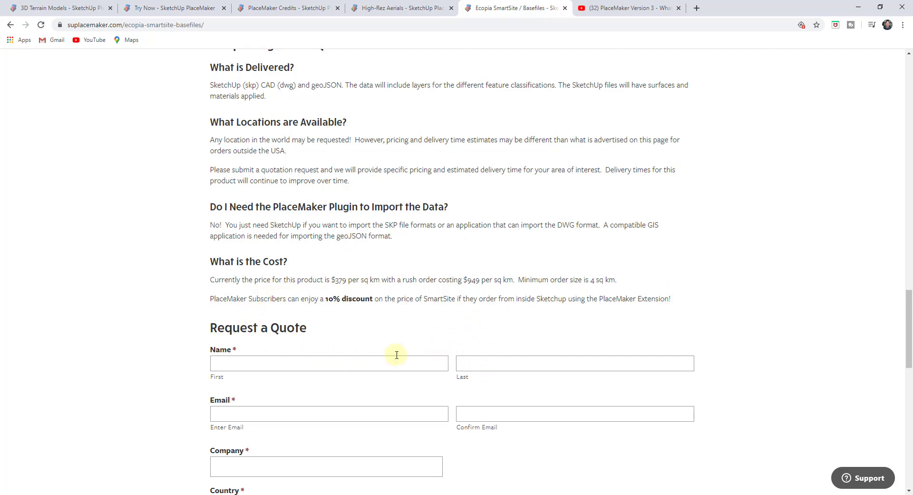
{"action": "scroll", "coordinate": [342, 370], "scroll_direction": "down", "scroll_amount": 3}
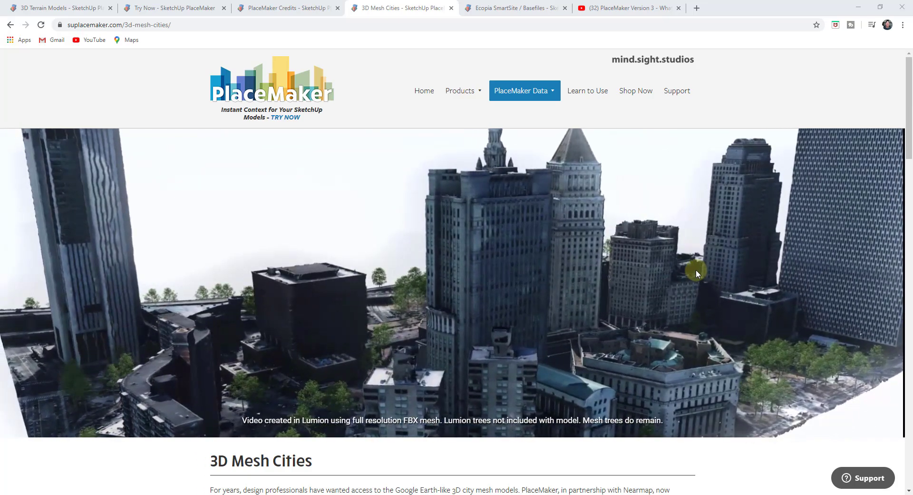
- Read the 3D Mesh Cities page for the Nearmap mesh's available locations, delivery time, formats, pricing and plugin requirements
{"action": "scroll", "coordinate": [695, 273], "scroll_direction": "down", "scroll_amount": 1}
{"action": "scroll", "coordinate": [695, 269], "scroll_direction": "down", "scroll_amount": 2}
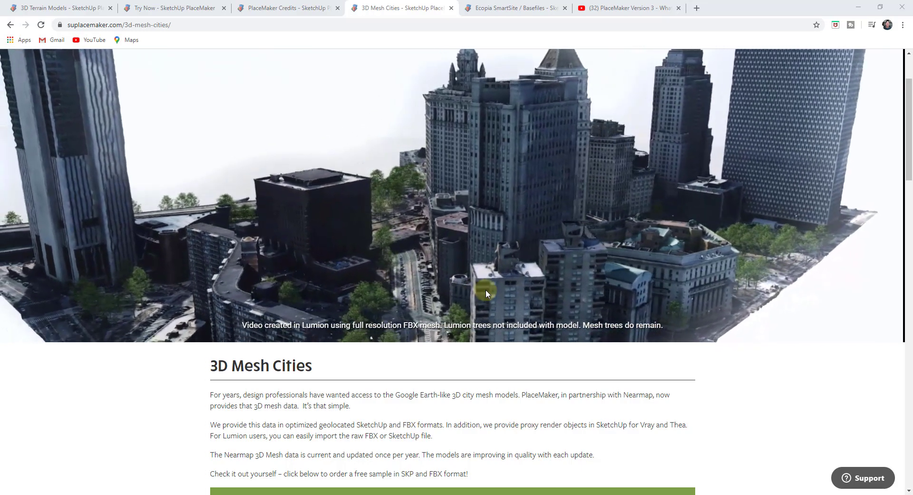
{"action": "scroll", "coordinate": [485, 285], "scroll_direction": "down", "scroll_amount": 10}
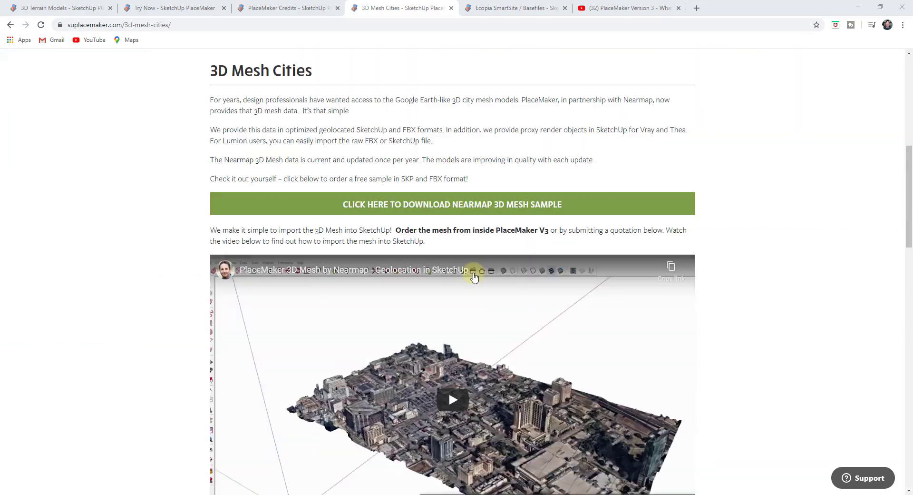
{"action": "scroll", "coordinate": [546, 185], "scroll_direction": "down", "scroll_amount": 4}
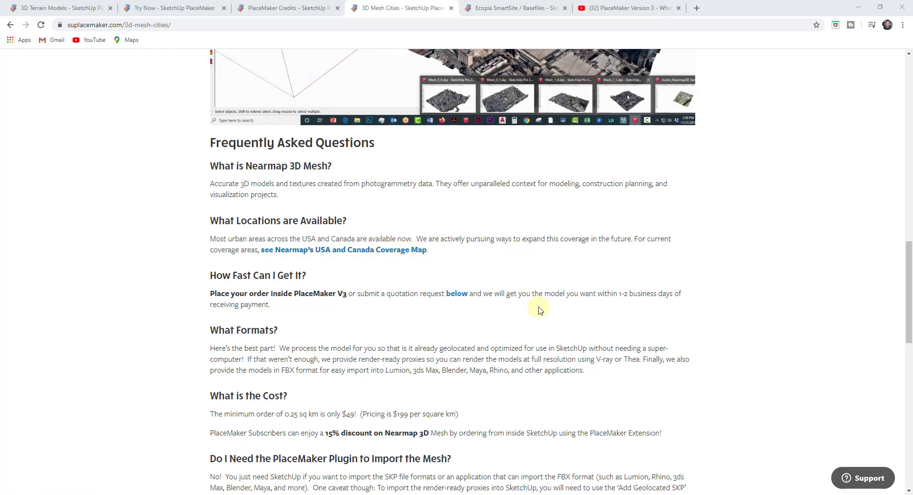
{"action": "scroll", "coordinate": [539, 310], "scroll_direction": "down", "scroll_amount": 3}
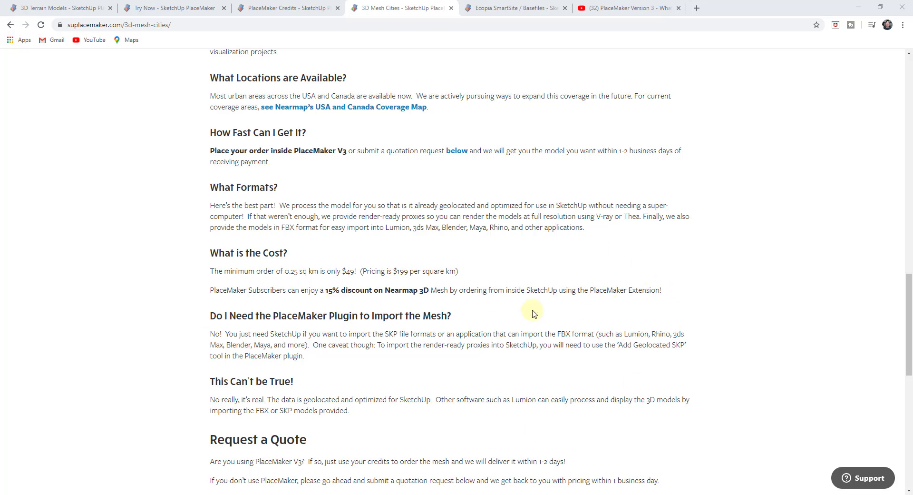
{"action": "scroll", "coordinate": [528, 311], "scroll_direction": "down", "scroll_amount": 1}
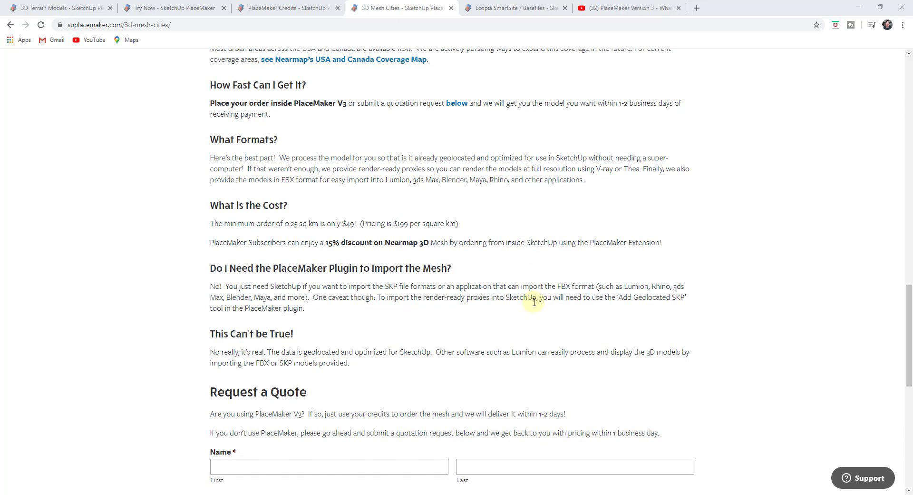